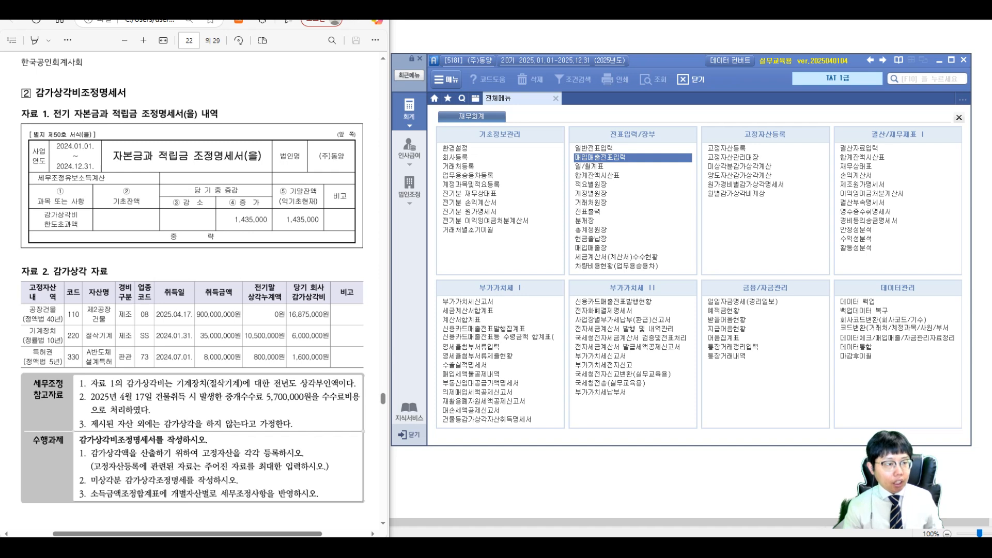
Step: Circle the 1,435,000 closing balance in the prior-year retained statement and tick the 감가상각비 한도초과액 row in the exercise PDF
click(202, 114)
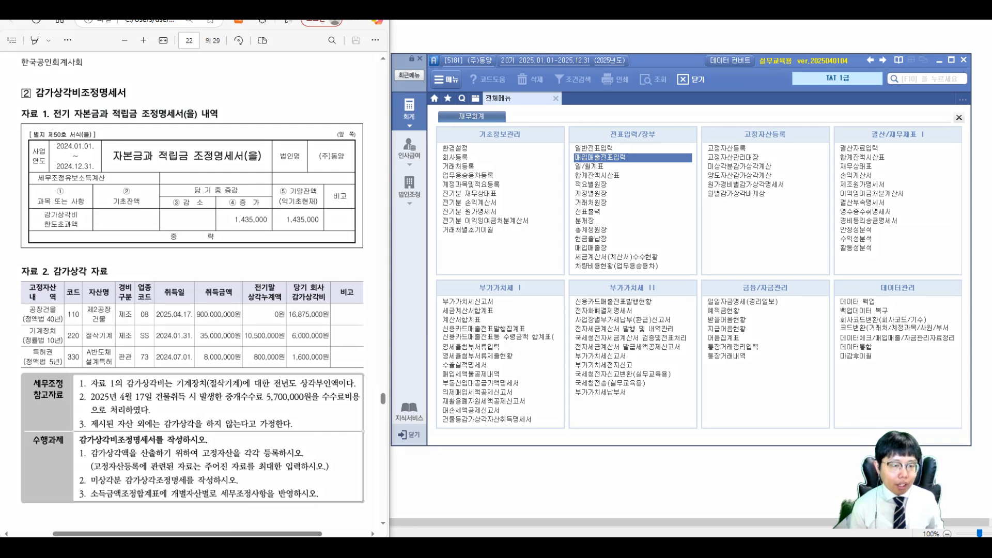
mouse_move(302, 200)
mouse_down()
mouse_move(287, 203)
mouse_move(325, 207)
mouse_move(294, 200)
mouse_up()
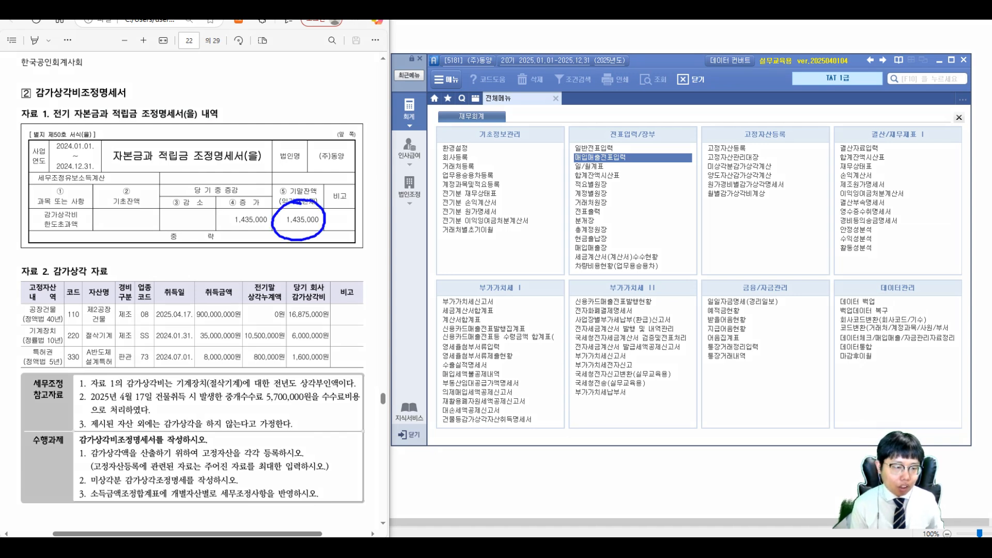
mouse_move(24, 195)
mouse_down()
mouse_move(29, 203)
mouse_move(43, 191)
mouse_up()
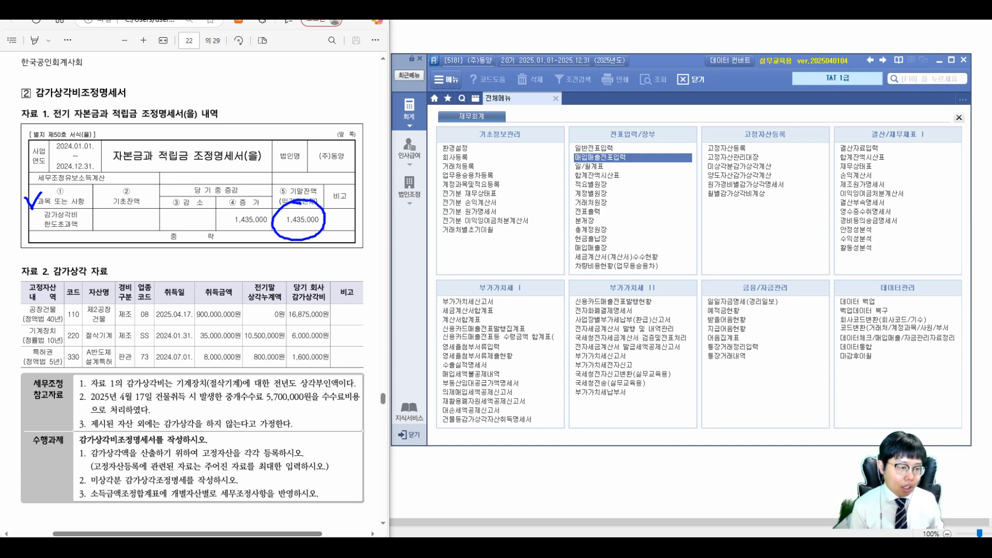
Step: Tick the three fixed assets in 자료 2 and handwrite their depreciation methods (정액, 정률, 정액) in the 비고 column
mouse_move(10, 304)
mouse_down()
mouse_move(16, 314)
mouse_move(25, 300)
mouse_move(19, 353)
mouse_move(25, 345)
mouse_up()
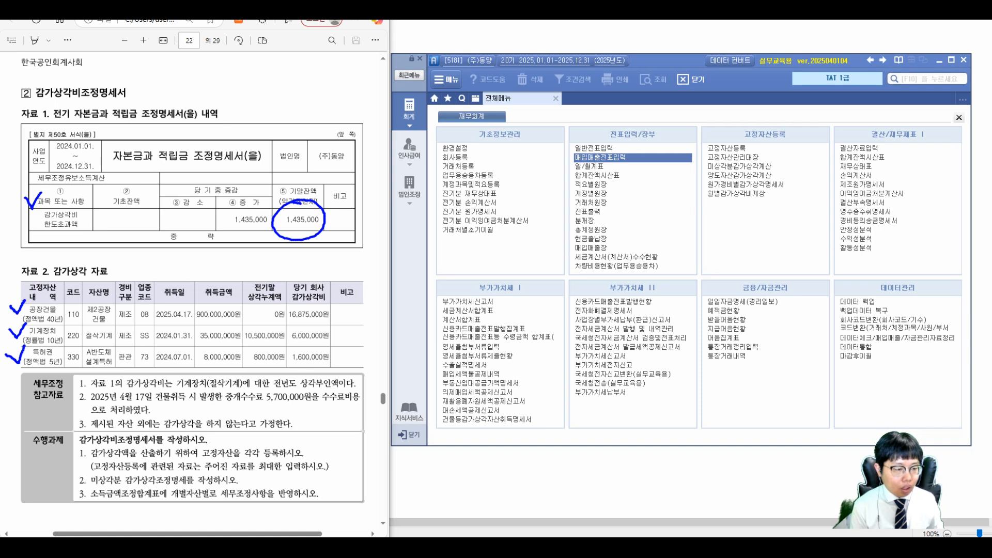
mouse_move(336, 308)
mouse_down()
mouse_move(360, 322)
mouse_move(368, 310)
mouse_move(373, 329)
mouse_move(341, 346)
mouse_move(361, 329)
mouse_move(370, 347)
mouse_move(346, 371)
mouse_move(370, 362)
mouse_move(369, 373)
mouse_up()
drag(366, 374, 378, 375)
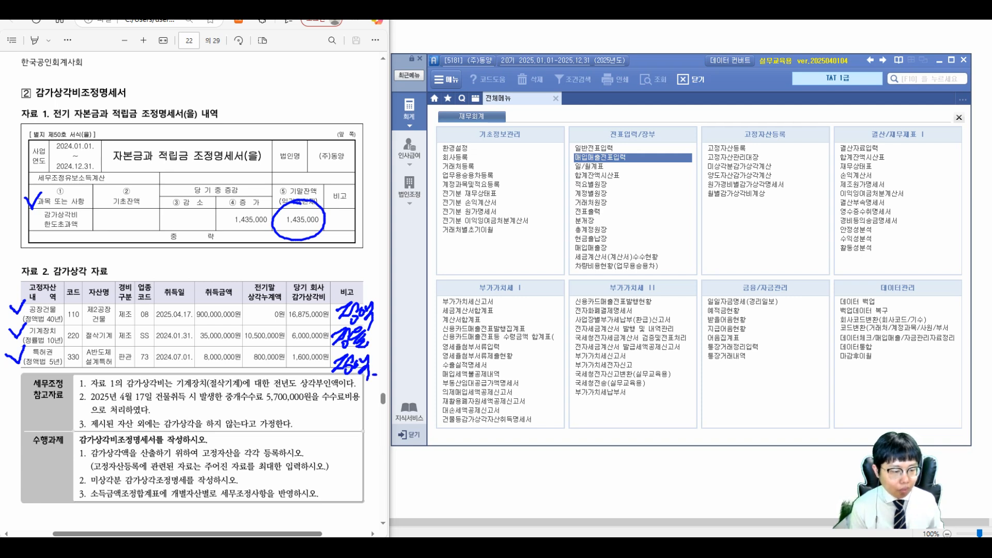
Step: Handwrite 기계장치 beside the prior-year excess depreciation and highlight the 5,700,000원 building brokerage fee in the 세무조정 참고자료 notes
mouse_move(49, 369)
mouse_down()
mouse_move(31, 380)
mouse_move(94, 366)
mouse_up()
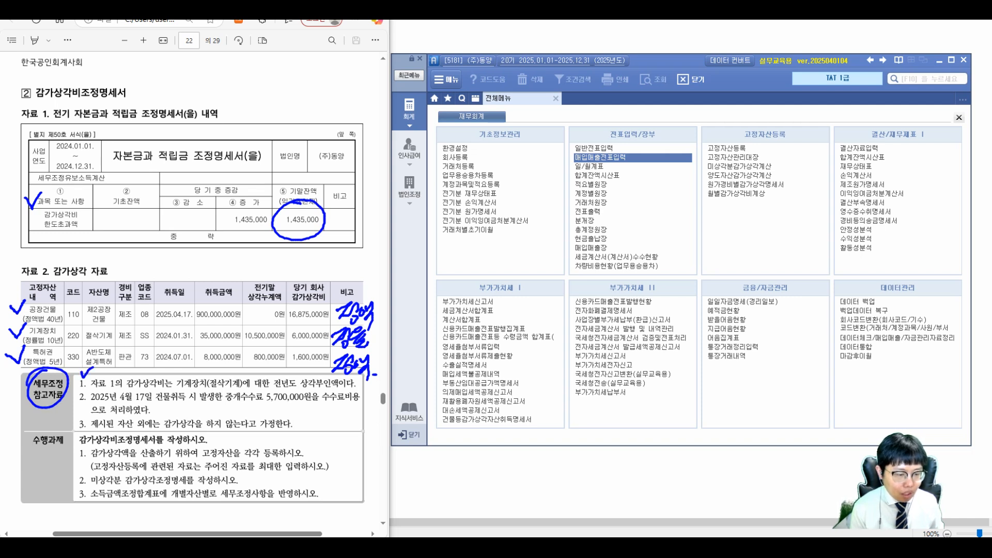
mouse_move(145, 213)
mouse_down()
mouse_move(164, 229)
mouse_move(210, 226)
mouse_up()
drag(215, 204, 216, 228)
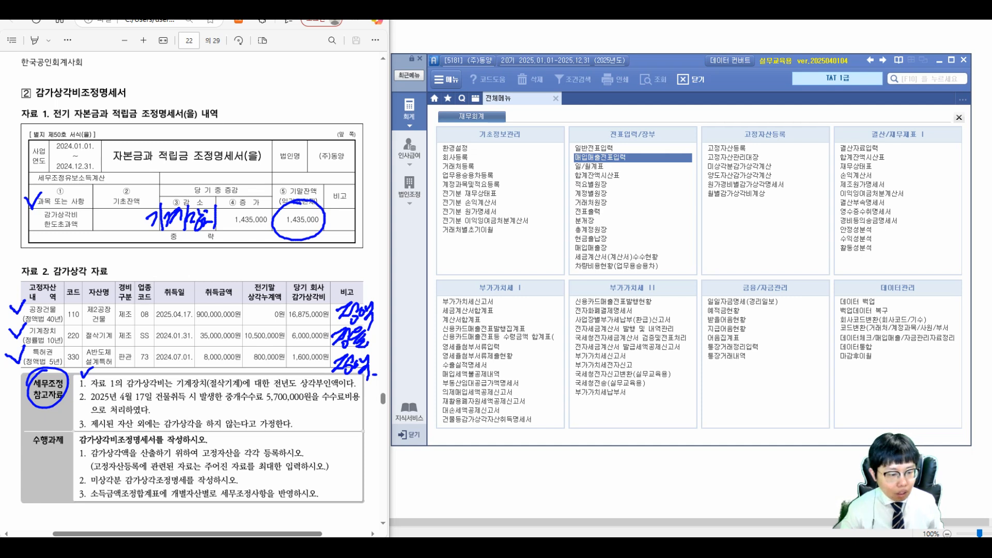
drag(119, 396, 360, 397)
drag(93, 410, 129, 410)
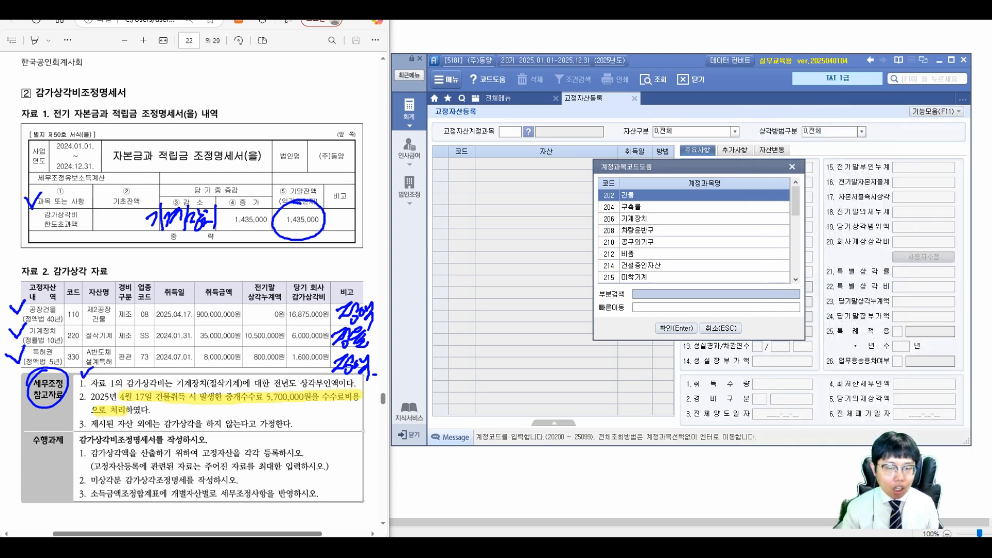
Step: Choose account 202 건물 in 고정자산등록 and add asset 110, 제2공장건물, with acquisition date 2025-04-17
key(Return)
key(Return)
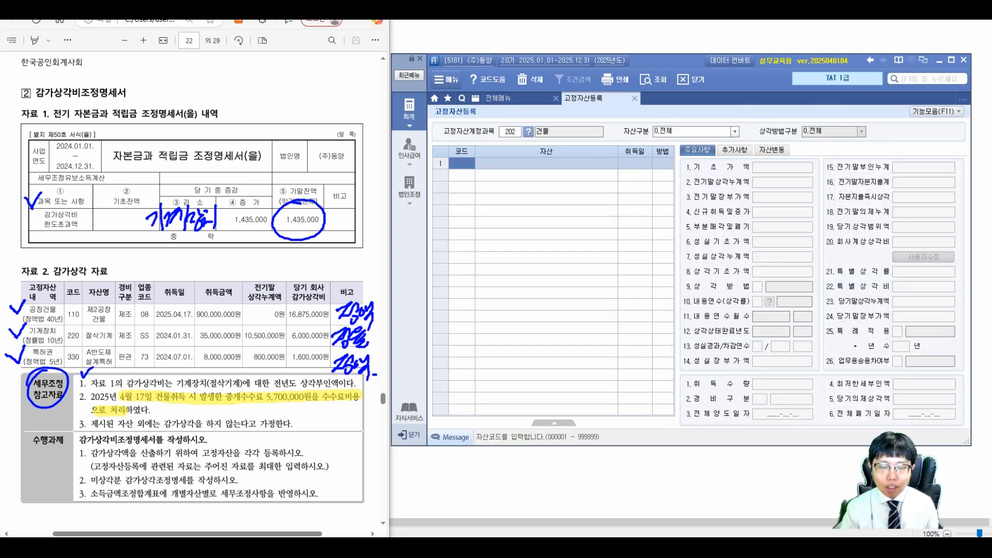
text(110)
key(Return)
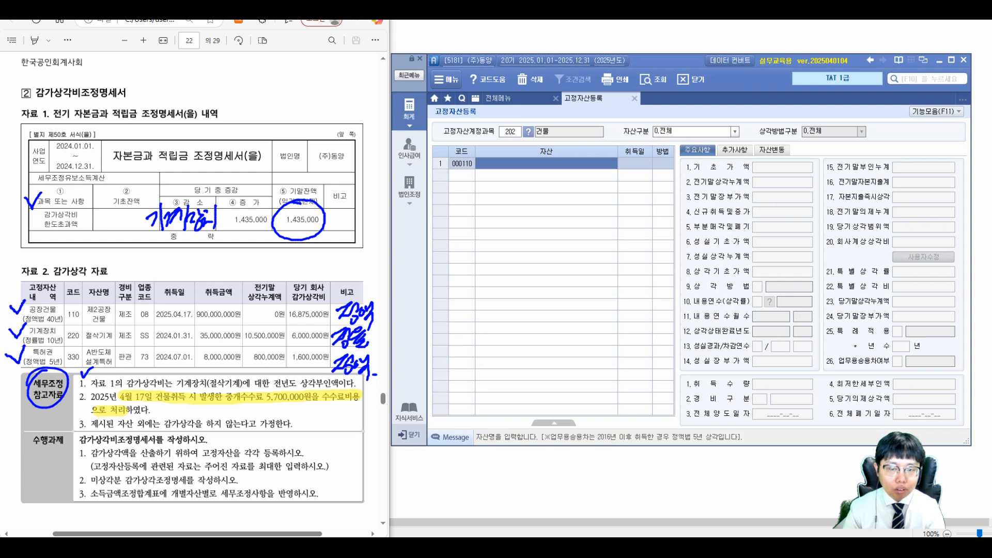
text(제2고ㅓㅇ)
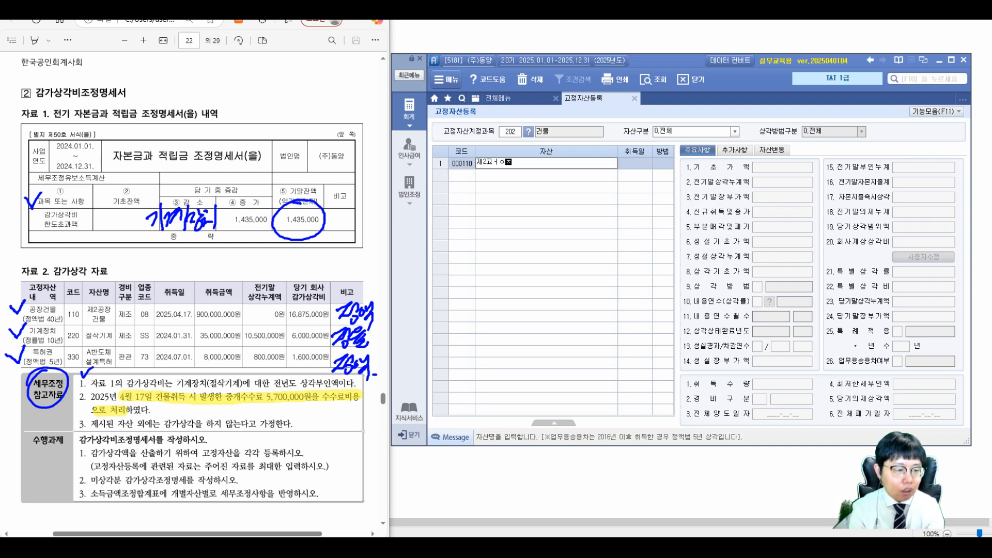
text(장건물)
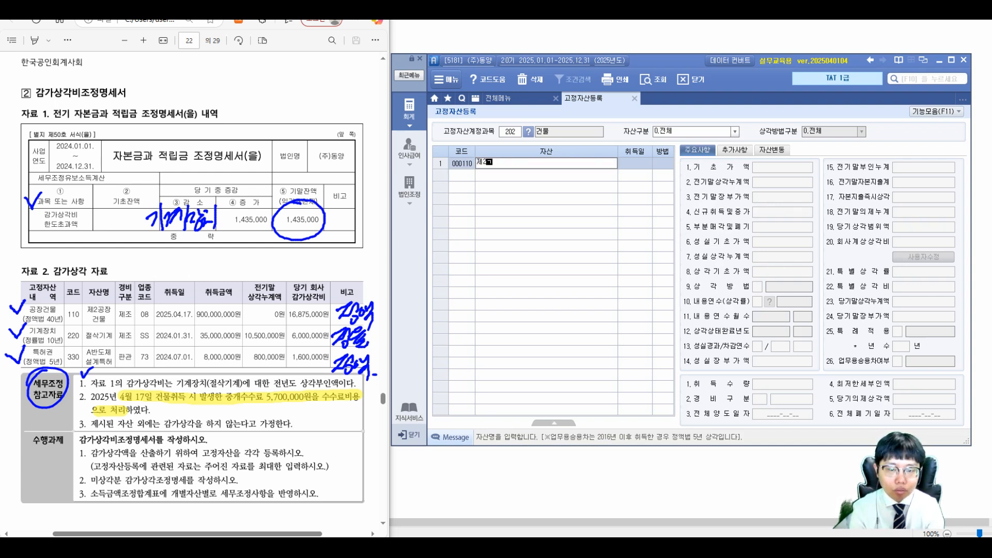
key(Return)
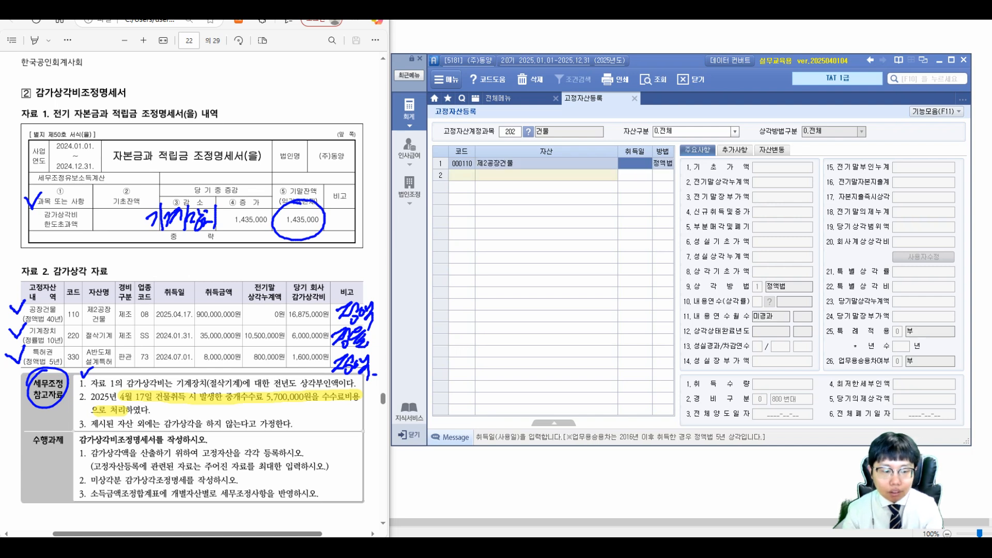
text(20250417)
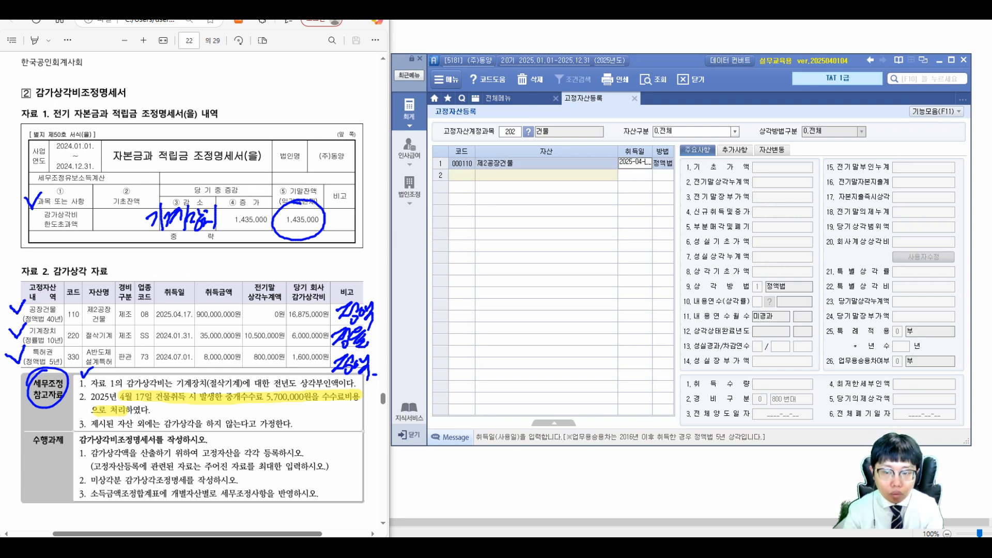
key(Return)
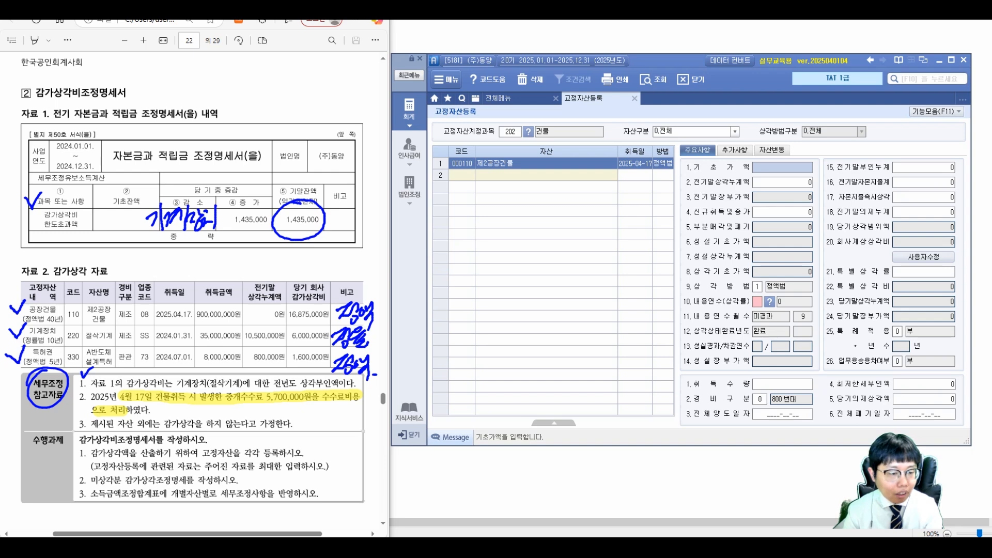
text(900000000)
key(Return)
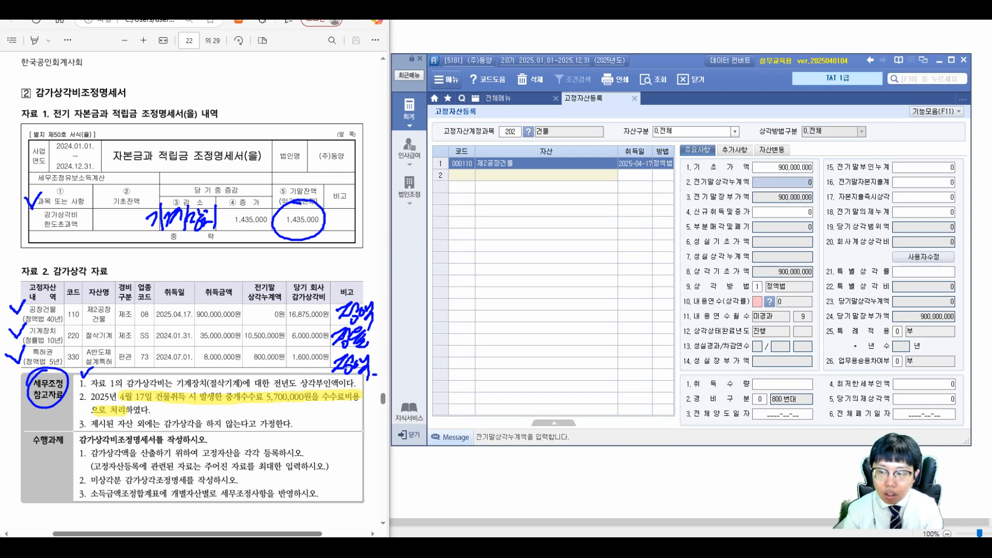
text(0)
key(Return)
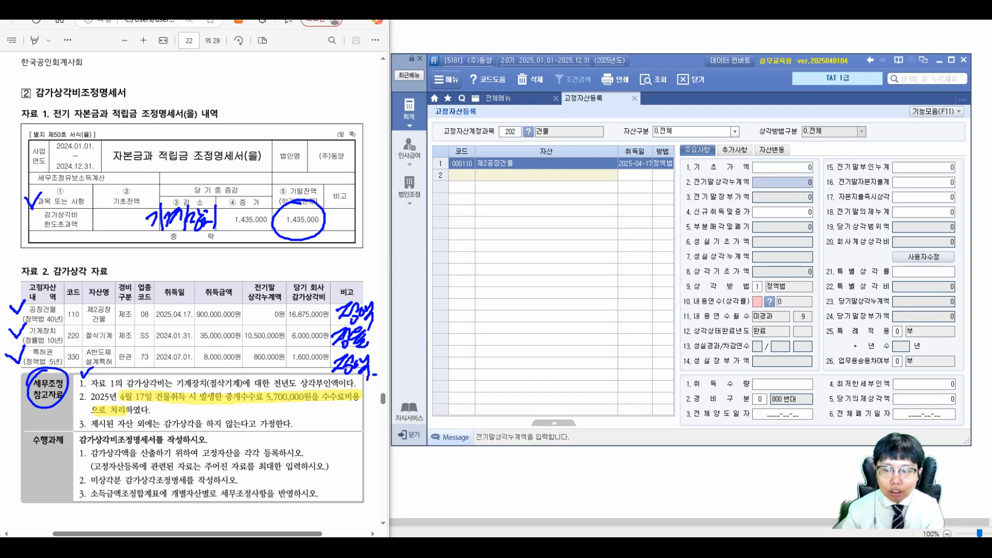
Step: Set 제2공장건물's 신규취득및증가 to 900,000,000 and its 내용연수 to 40
key(Return)
text(900,000,)
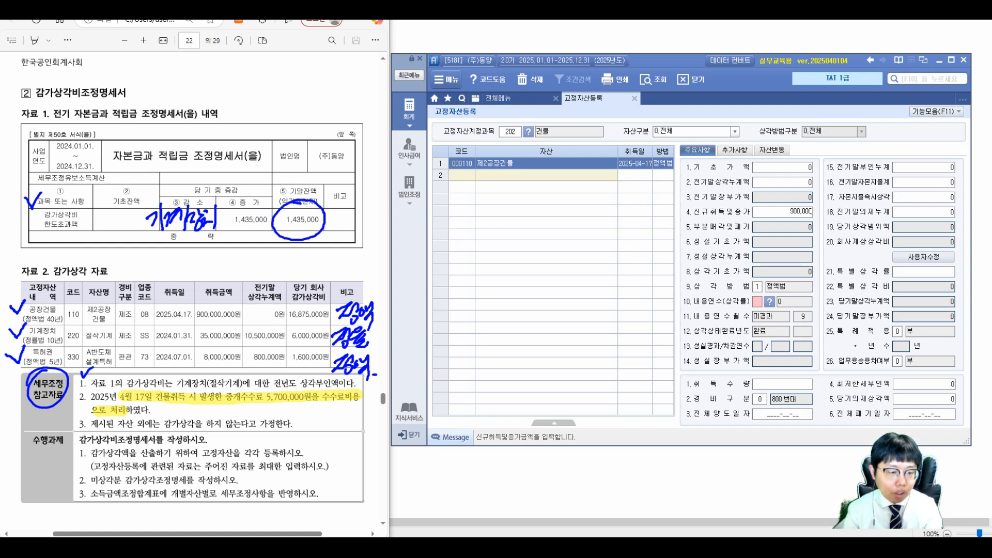
text(000)
key(Return)
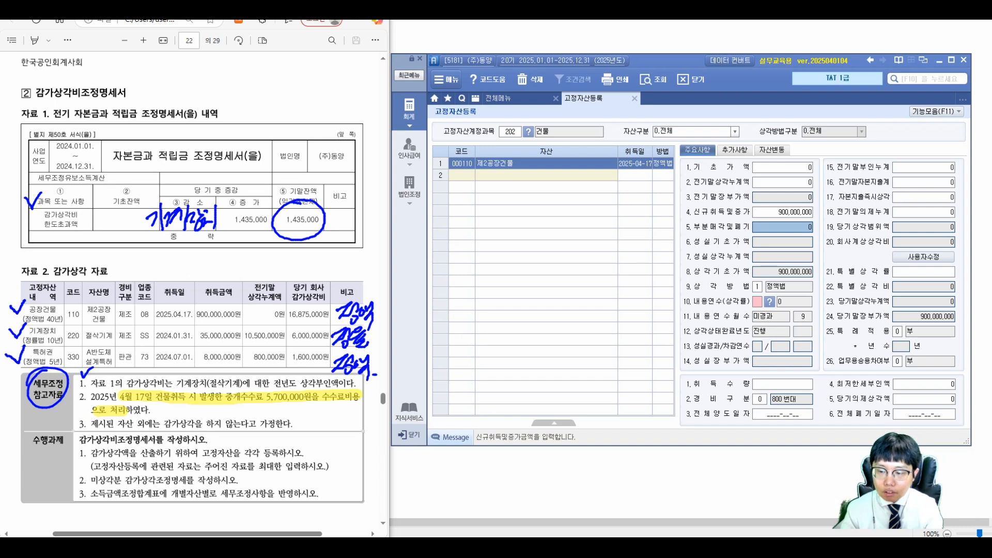
key(Return)
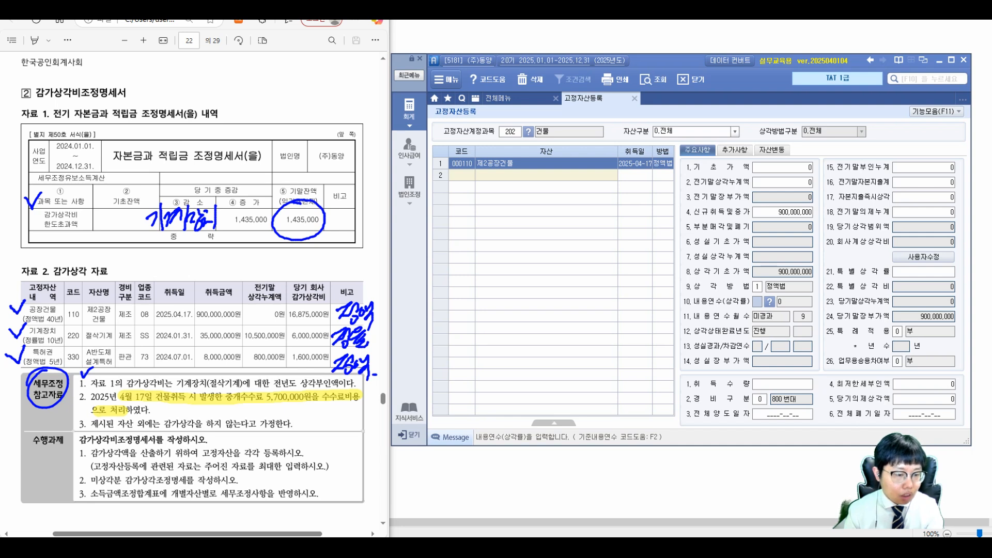
text(40)
key(Return)
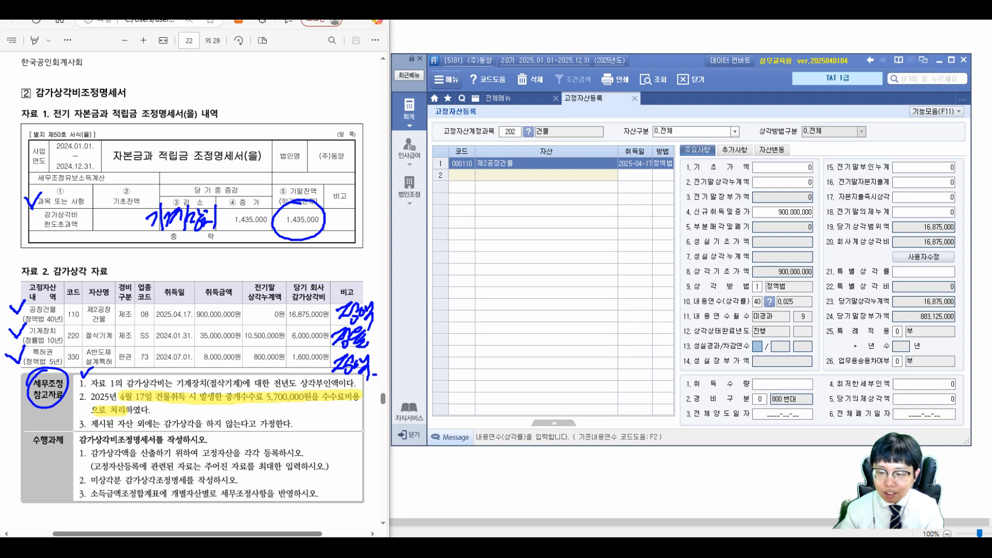
Step: Set the 경비구분 of 제2공장건물 to 1, 500번대
click(760, 400)
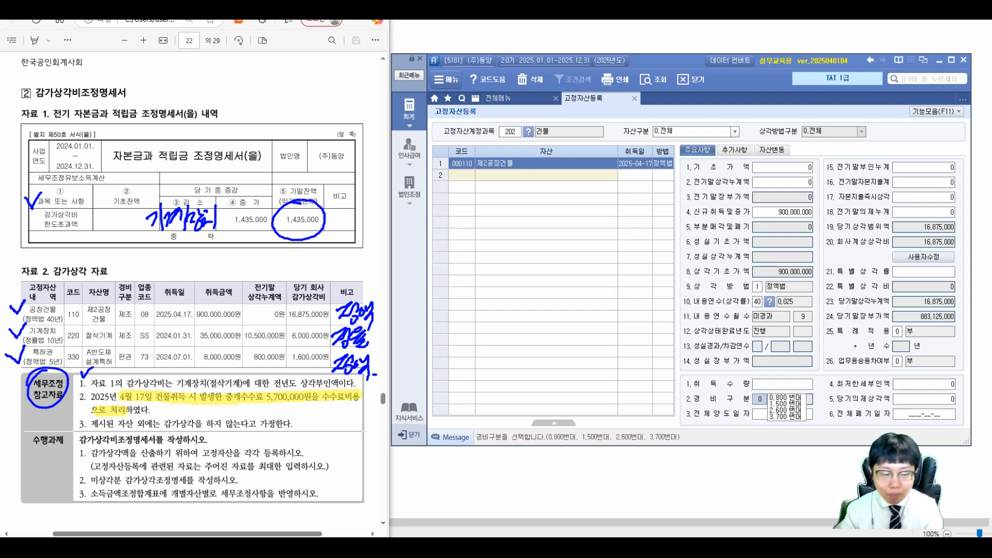
text(1)
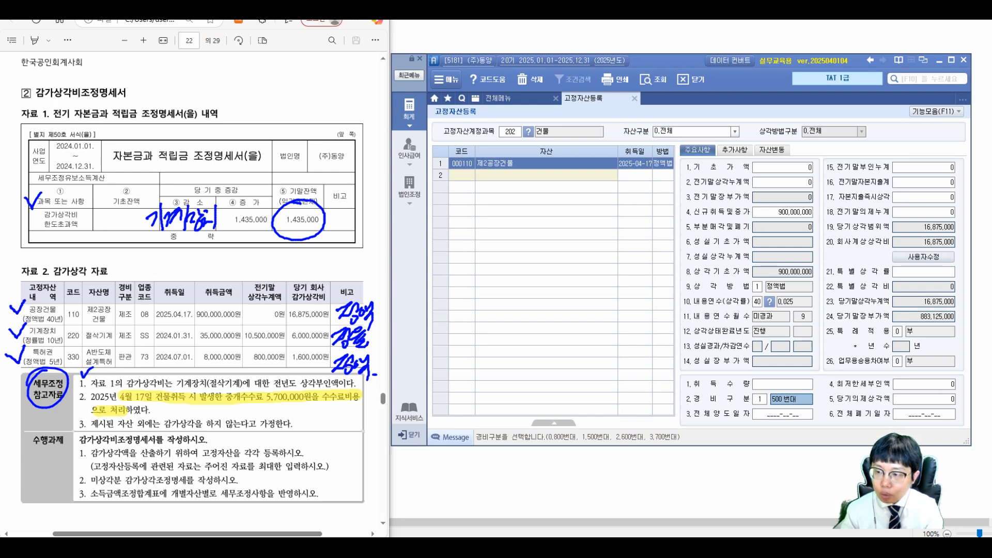
key(Return)
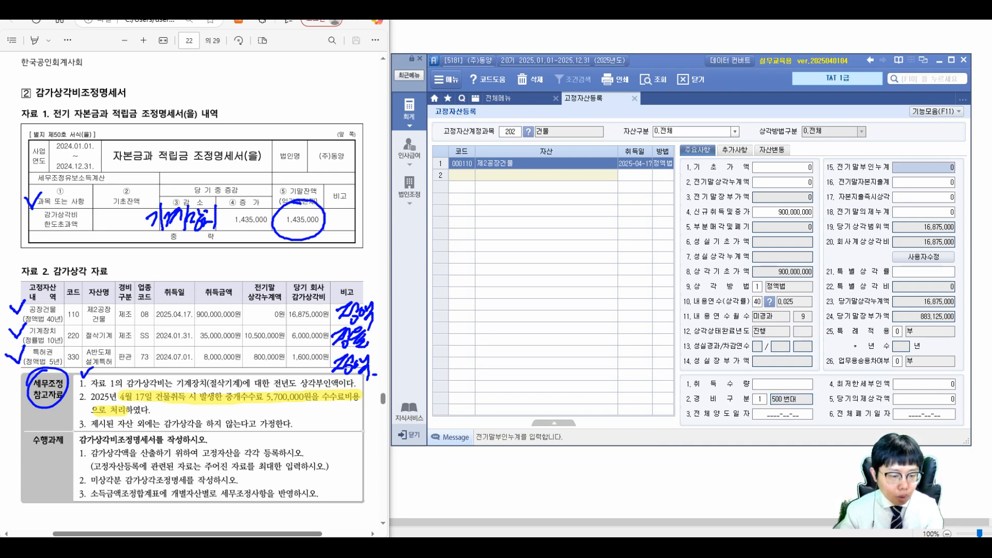
Step: Enter the expensed brokerage fee of 5,700,000 as 자본지출즉시상각 for 제2공장건물
drag(266, 398, 360, 398)
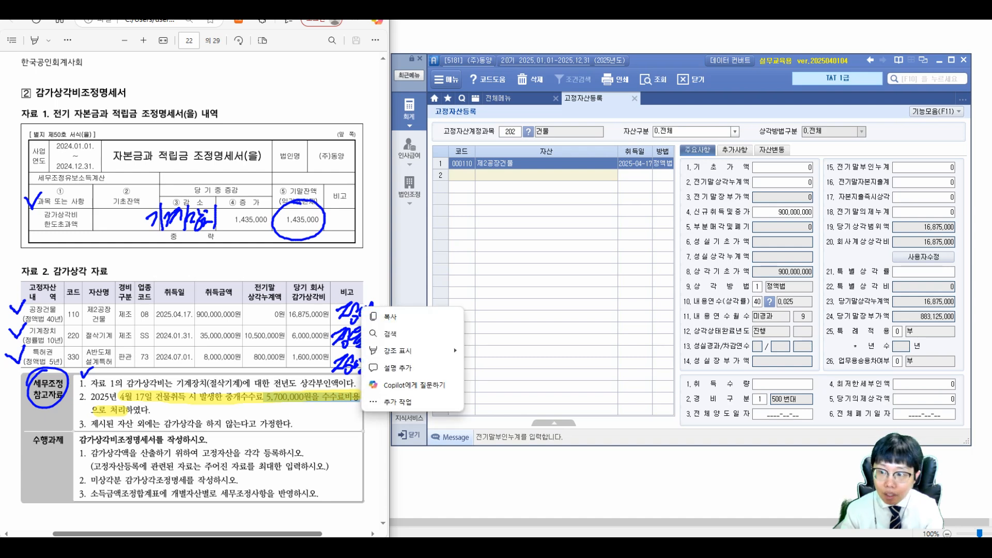
click(923, 167)
key(Return)
key(Return)
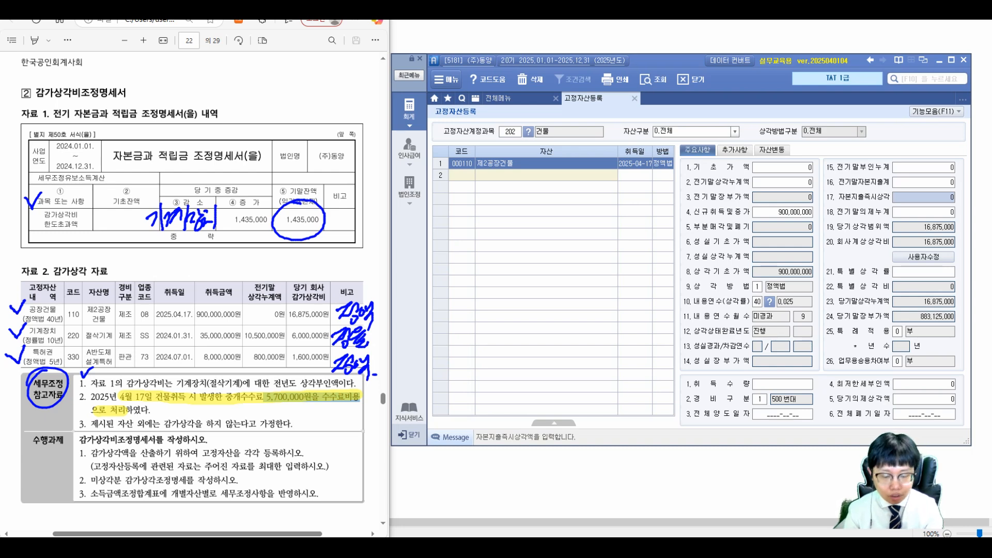
text(5700000)
key(Return)
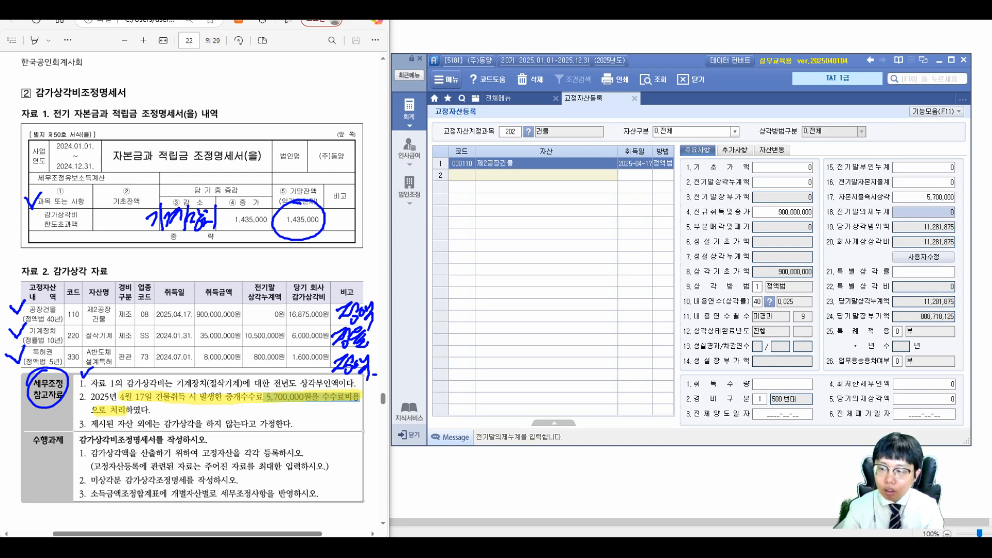
key(Up)
key(Down)
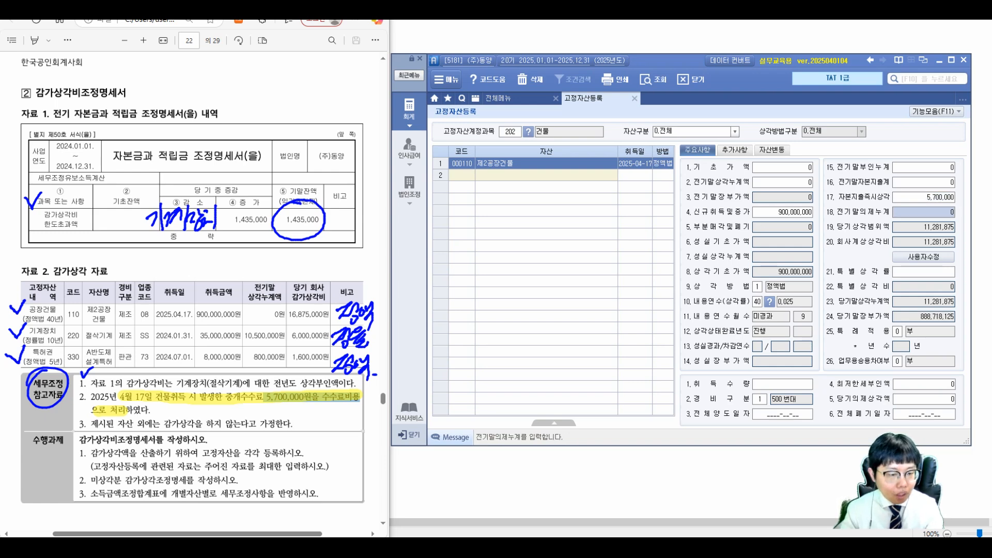
Step: Override the 회사계상상각비 of 제2공장건물 with 16,875,000 through 사용자수정 and release the edit mode
click(923, 256)
click(923, 242)
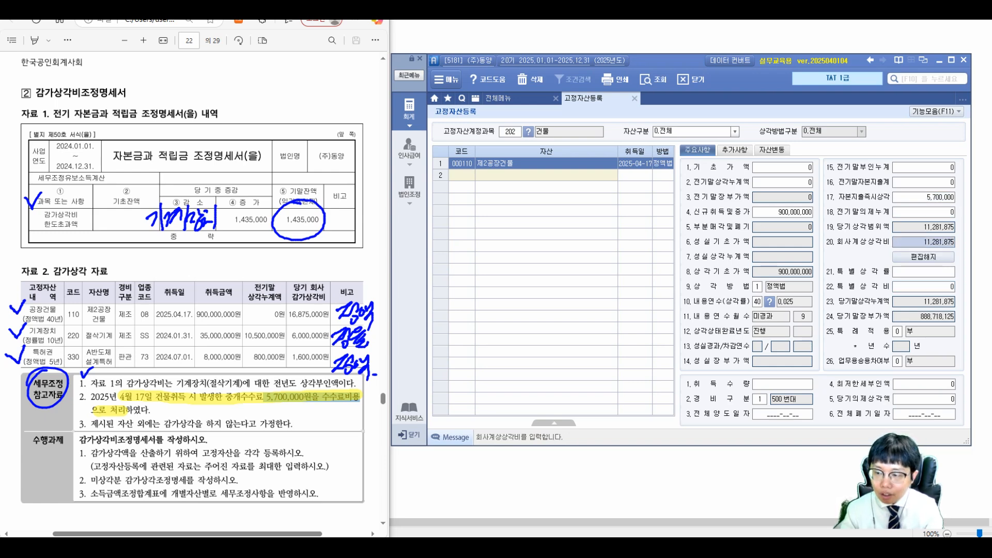
text(16875000)
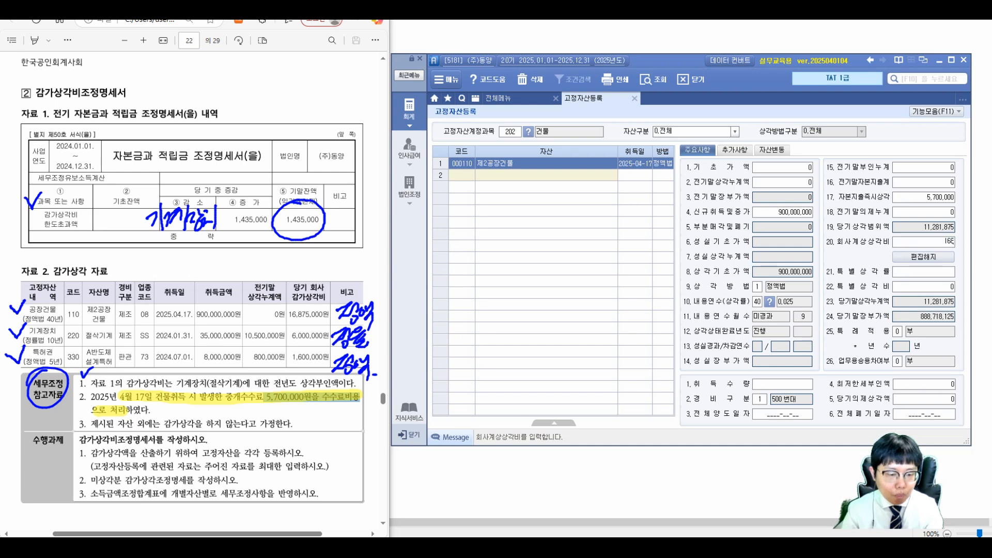
key(Return)
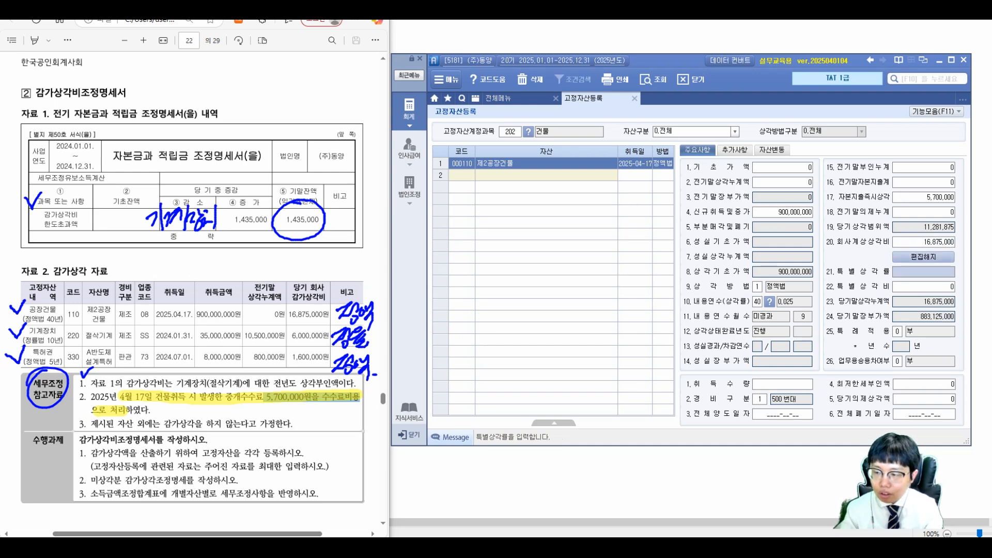
click(924, 257)
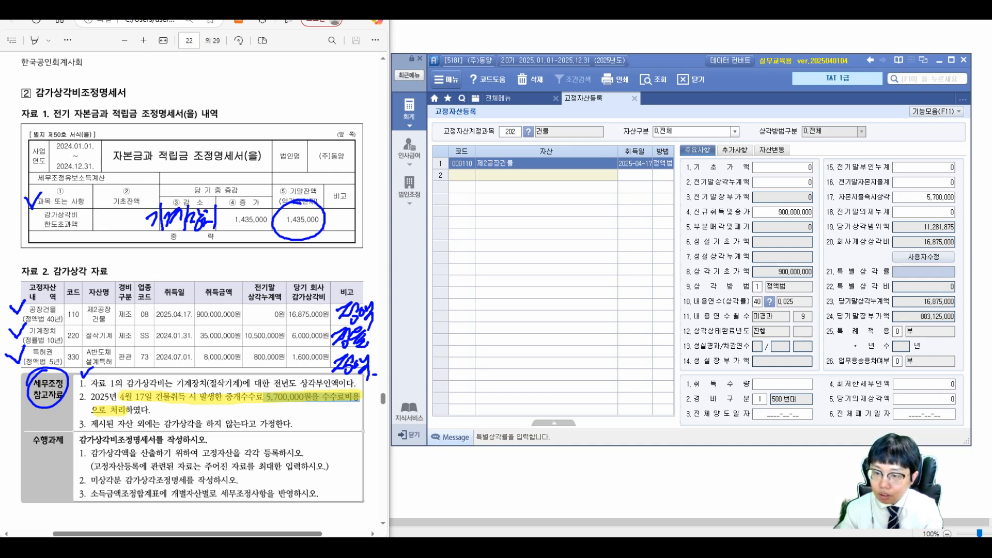
Step: Switch the fixed asset account to 206 기계장치 and add asset 220 named 절삭기계
click(509, 132)
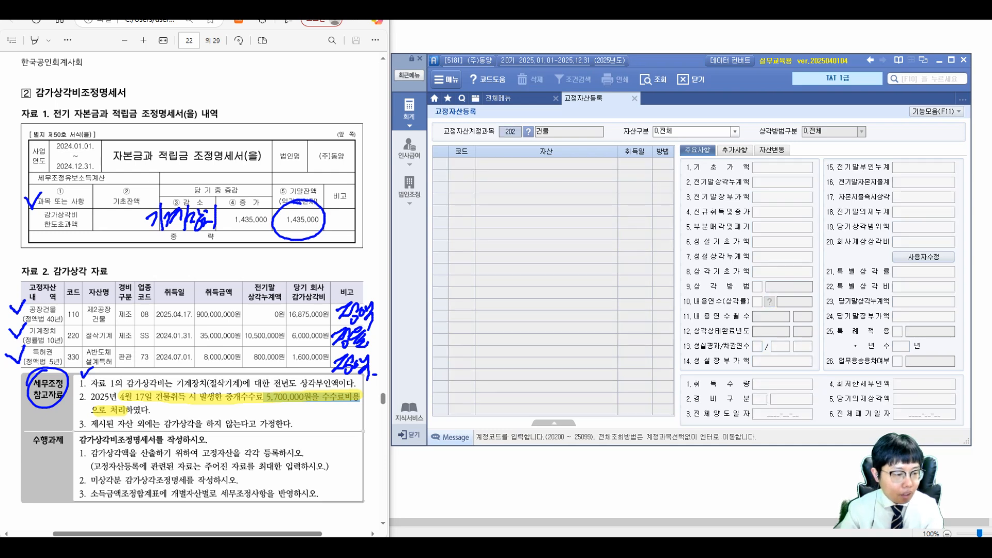
text(206)
key(Return)
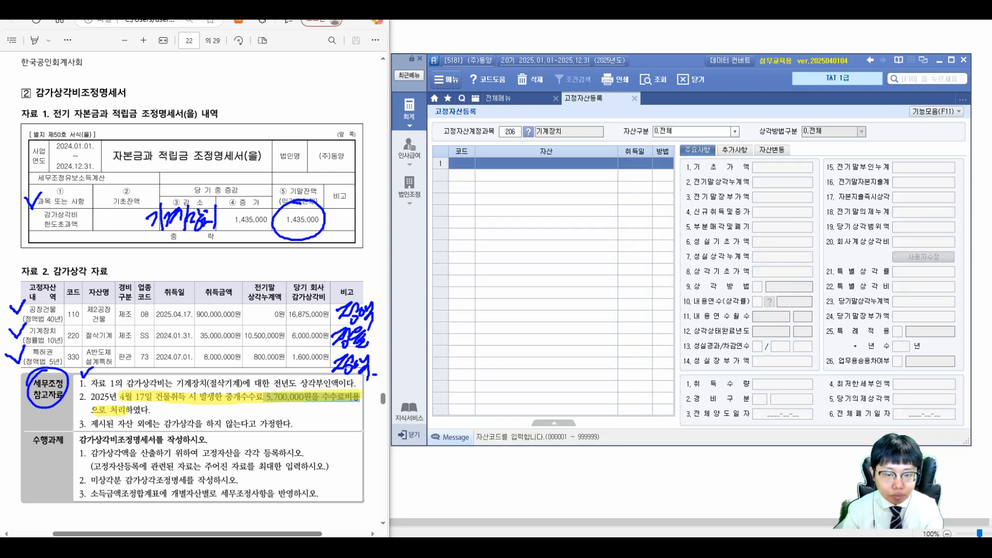
text(220)
key(Return)
text(절삭기계)
key(Return)
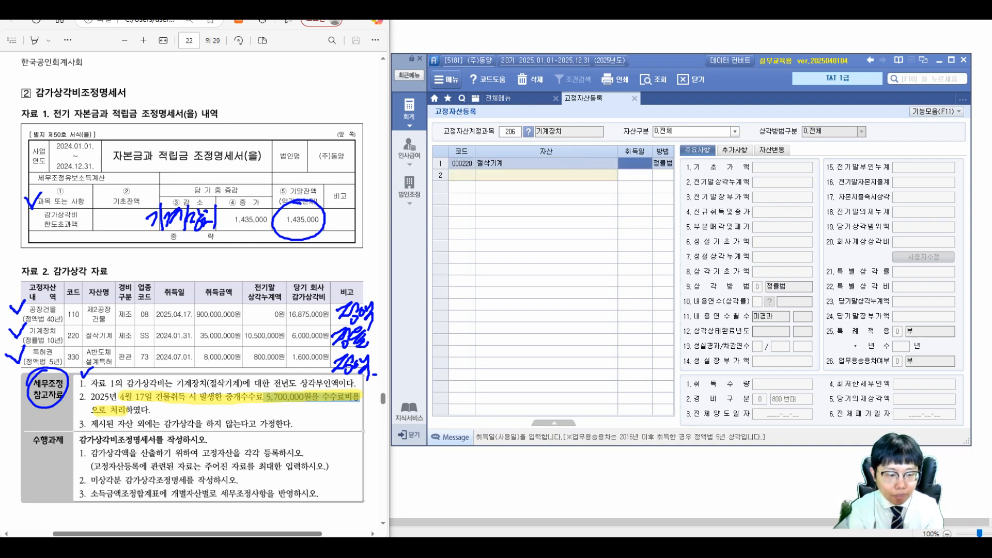
Step: Enter 2024-01-31 as the acquisition date of asset 220 절삭기계
text(2)
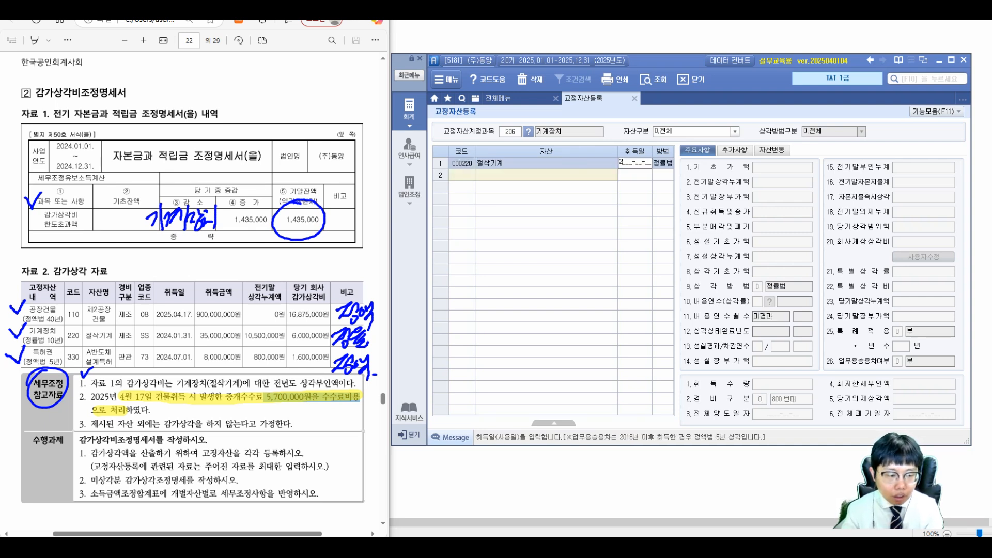
text(024-01-31)
key(Return)
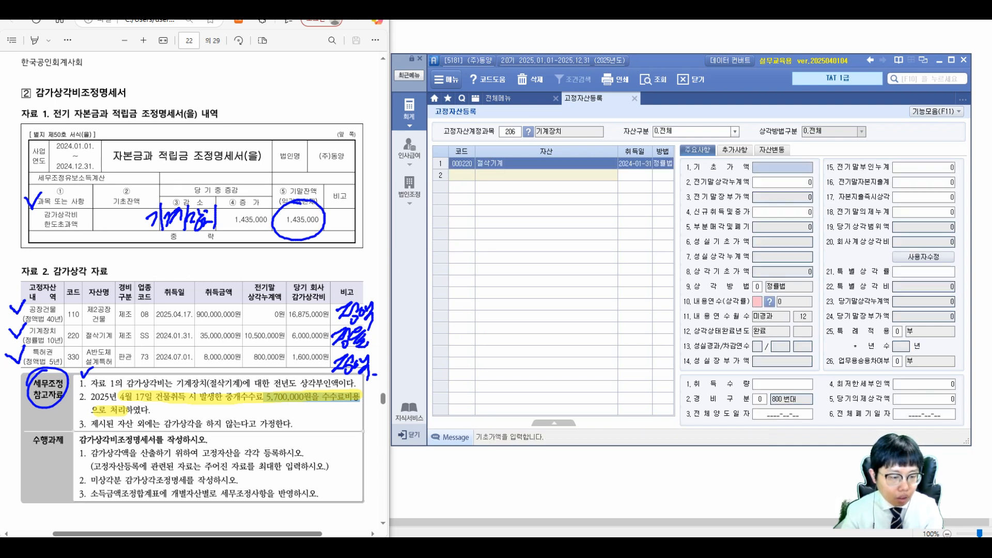
Step: Set the 기초가액 of 절삭기계 to 35,000,000 and its 전기말상각누계액 to 10,500,000
text(35000000)
key(Return)
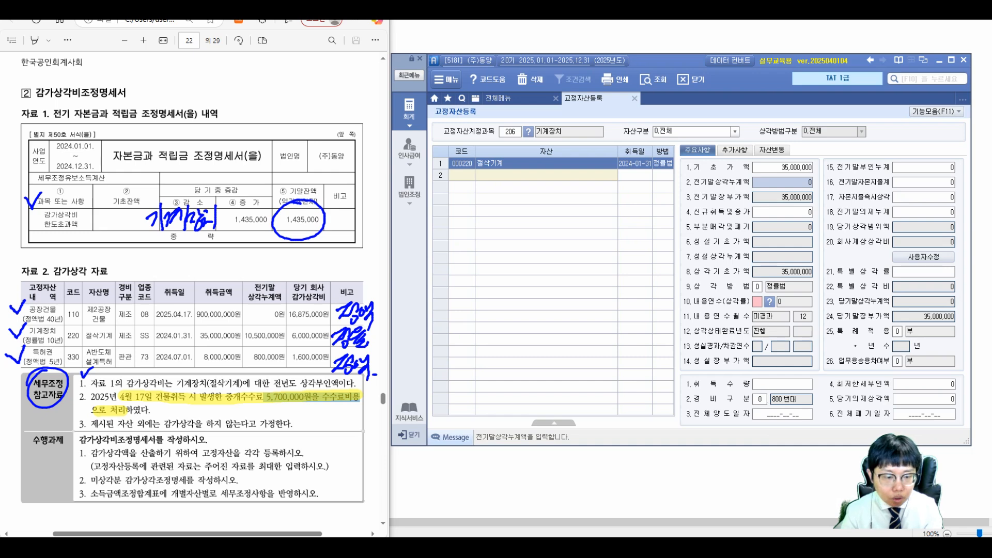
text(10500000)
key(Return)
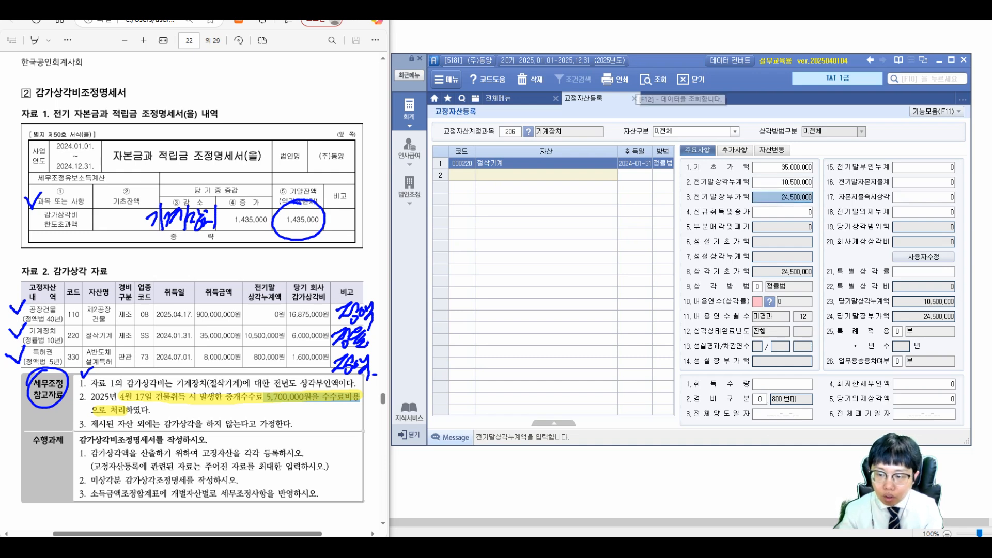
Step: Set the 내용연수 of 절삭기계 to 5
key(Return)
text(5)
key(Return)
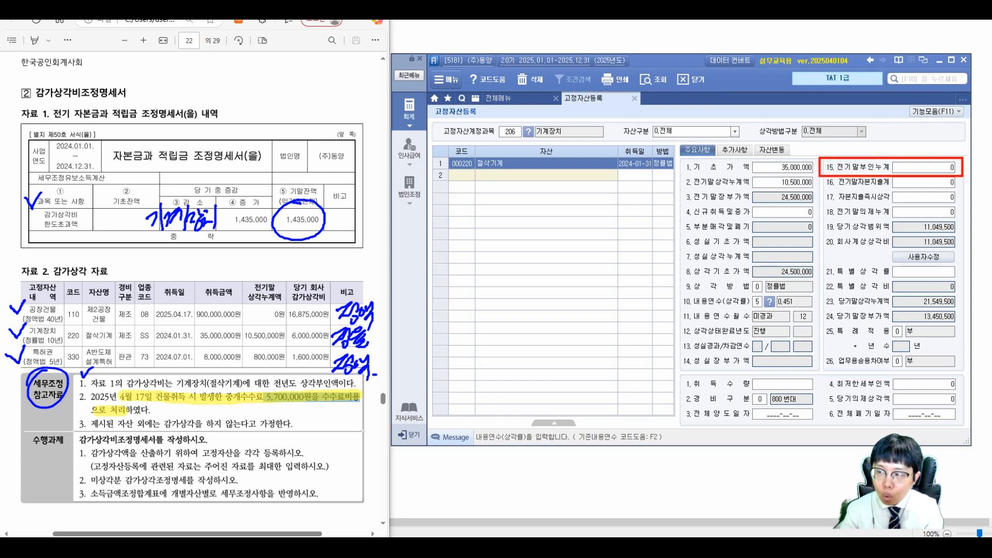
Step: Enter the prior-year disallowed depreciation of 1,435,000 as 전기말부인누계 for 절삭기계
click(923, 168)
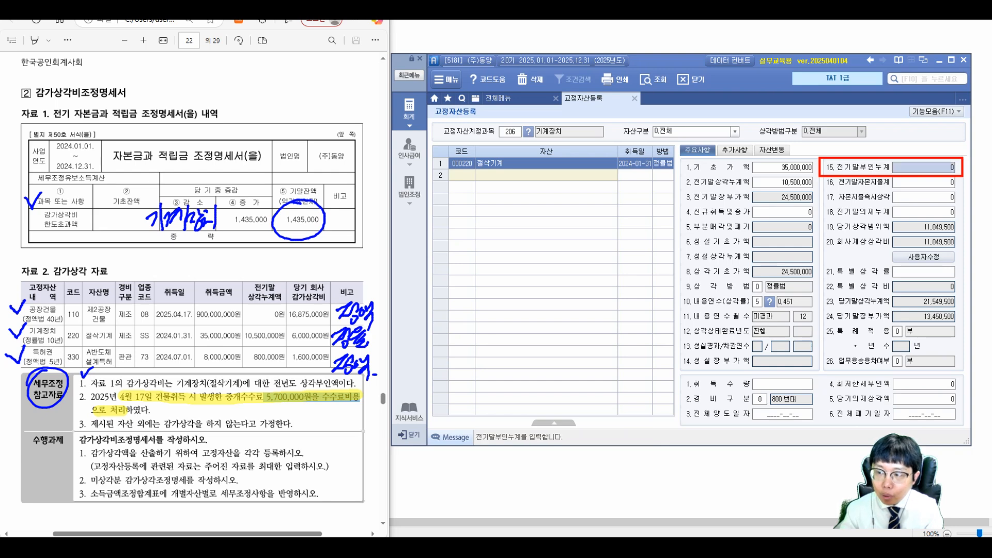
text(1435000)
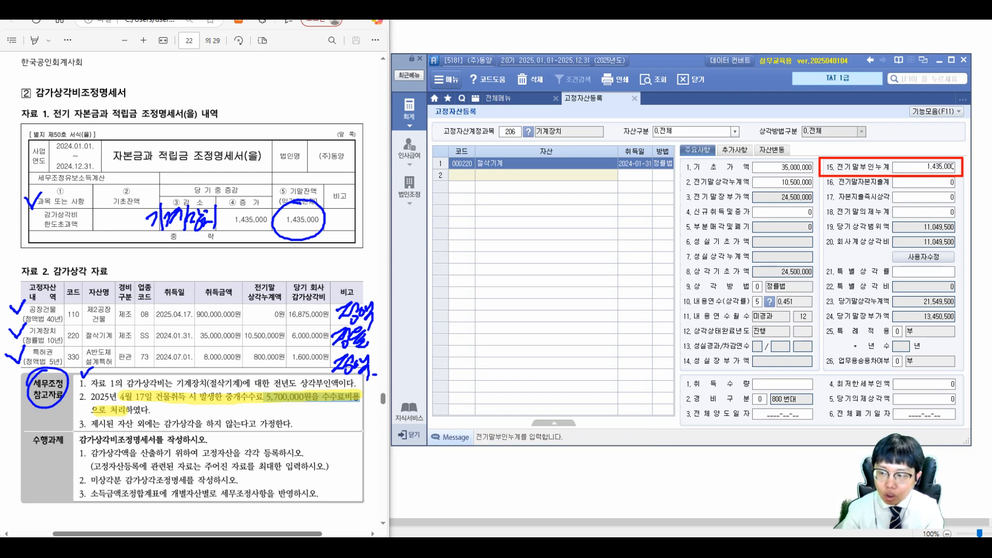
key(Return)
Step: Override the 회사계상상각비 of 절삭기계 with 6,000,000 through 사용자수정 and release the edit mode
click(923, 256)
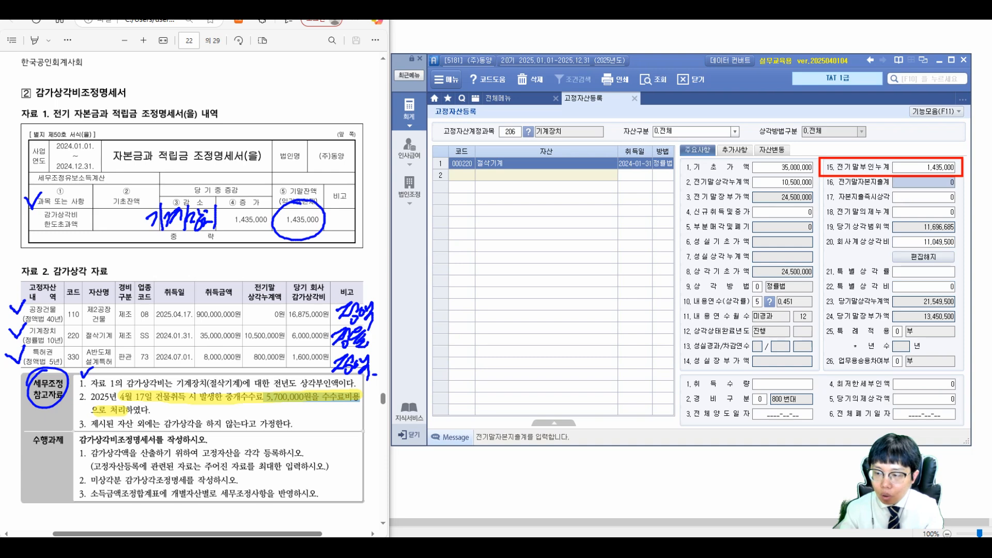
click(923, 242)
text(6000000)
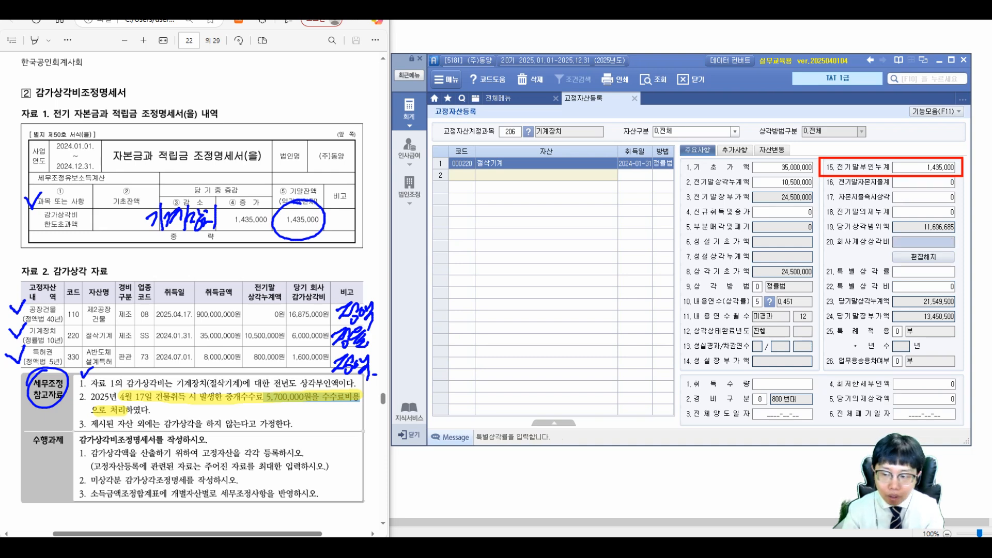
key(Return)
click(923, 257)
click(530, 293)
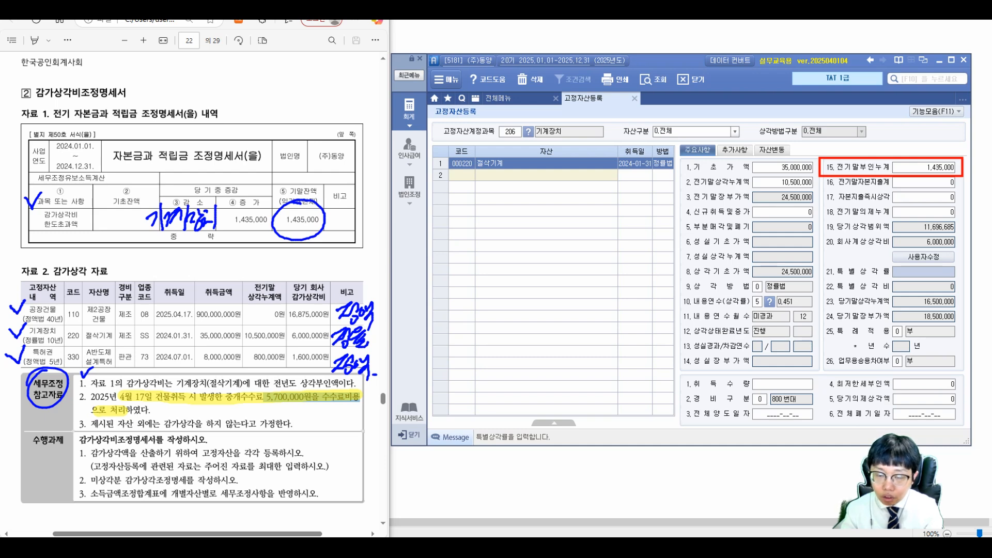
key(Return)
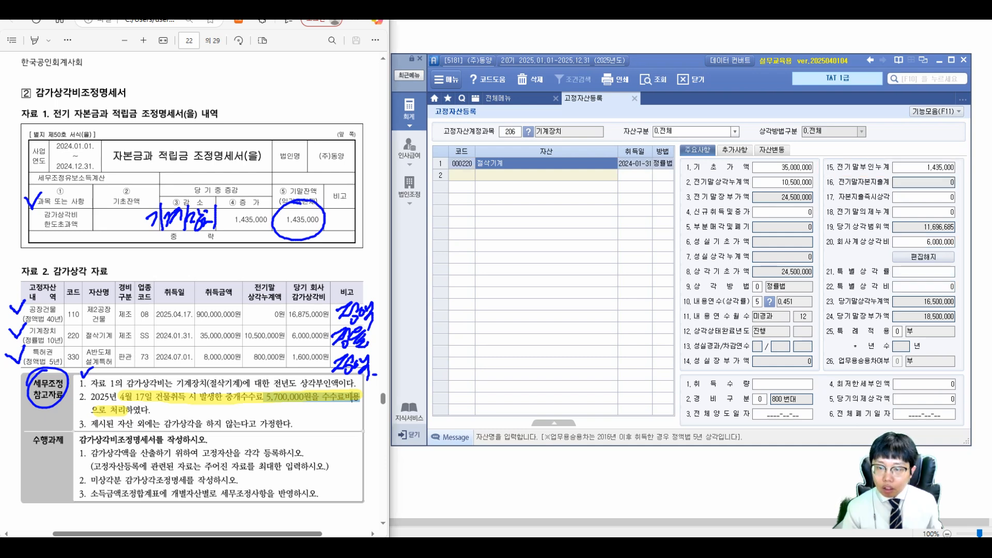
Step: Correct the 내용연수 of 절삭기계 to 10 years
click(757, 302)
text(10)
key(Return)
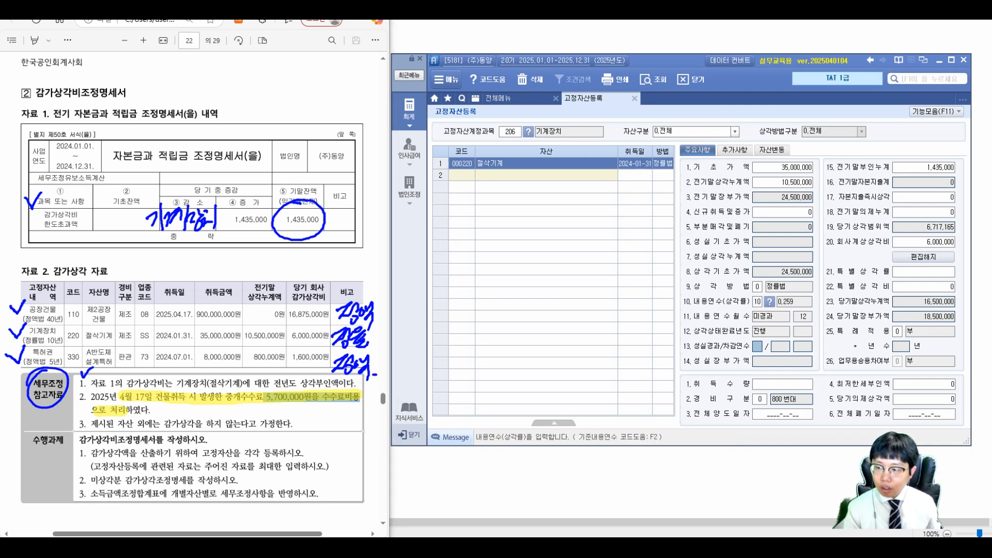
key(Return)
key(Return)
key(Return)
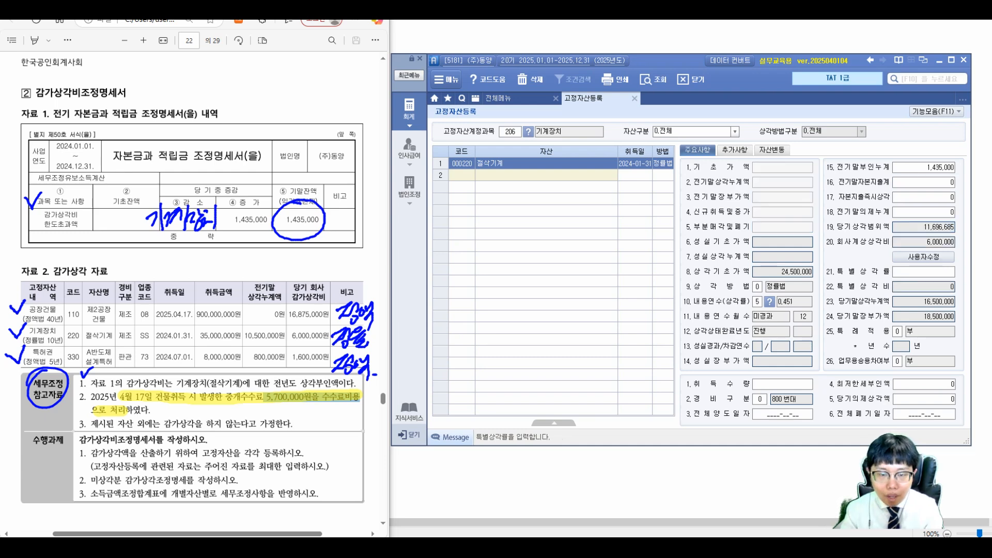
Step: Search the account codes for 특허 and switch the fixed asset account to 232 특허권
click(510, 132)
key(F2)
text(ㅌ,ㄱ하ㄱ)
key(BackSpace)
key(BackSpace)
key(BackSpace)
key(BackSpace)
key(BackSpace)
text(ㅌ,ㄱㅎ)
key(BackSpace)
key(BackSpace)
key(BackSpace)
key(BackSpace)
text(ㅌㅡㄱ허)
key(Return)
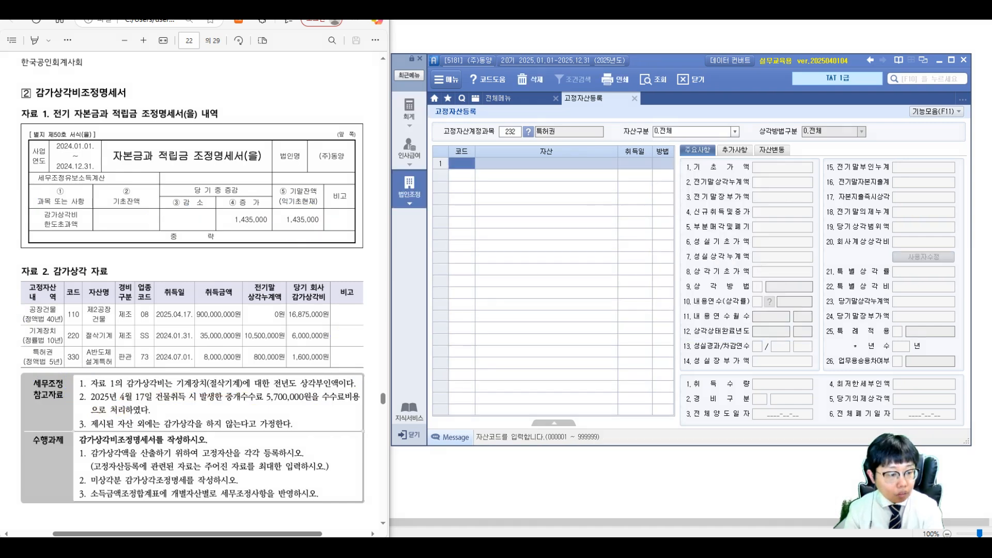
Step: Add asset 330 named A반도체설계특허 with the acquisition date 2024-07-01
text(330)
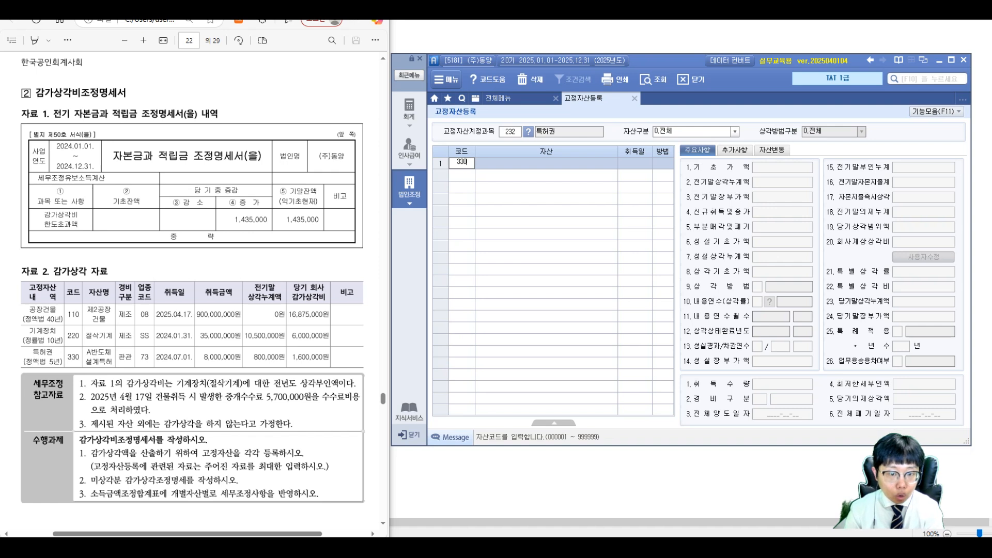
key(Return)
text(A반도)
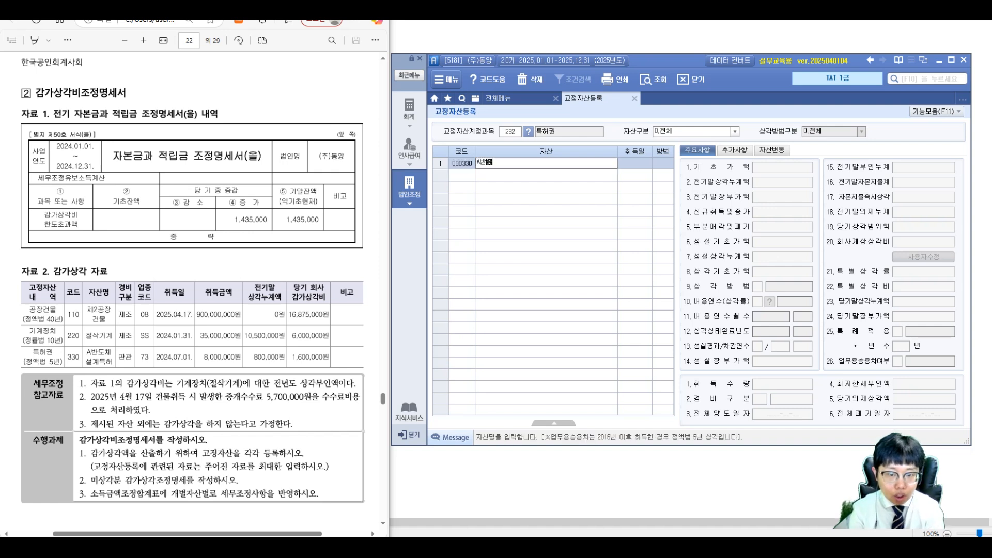
text(체설계특허)
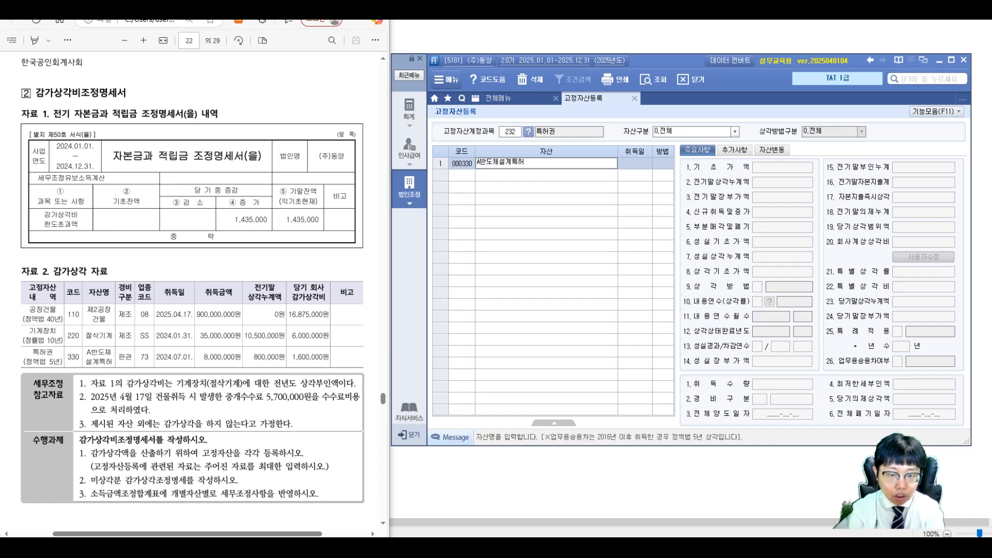
key(Return)
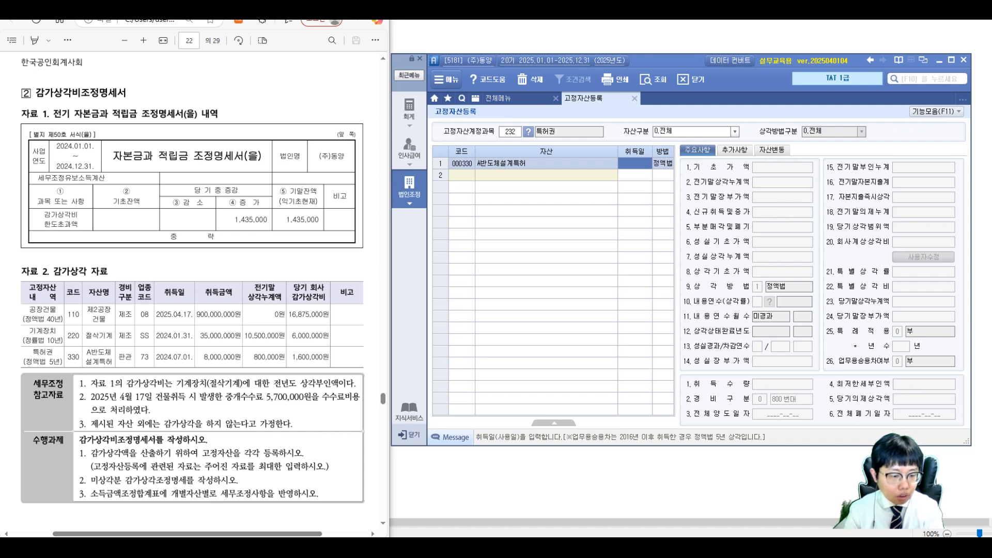
text(20240701)
key(Return)
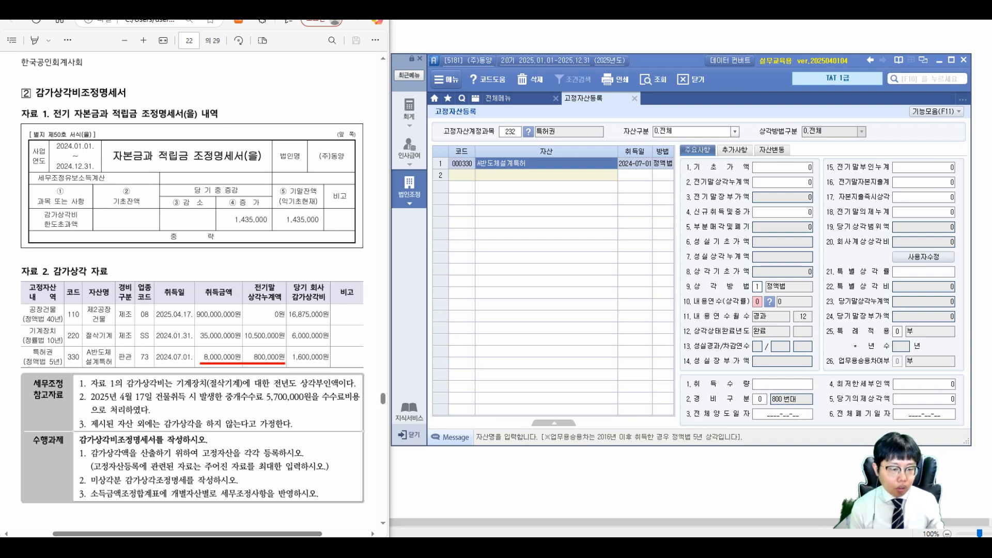
drag(188, 350, 257, 344)
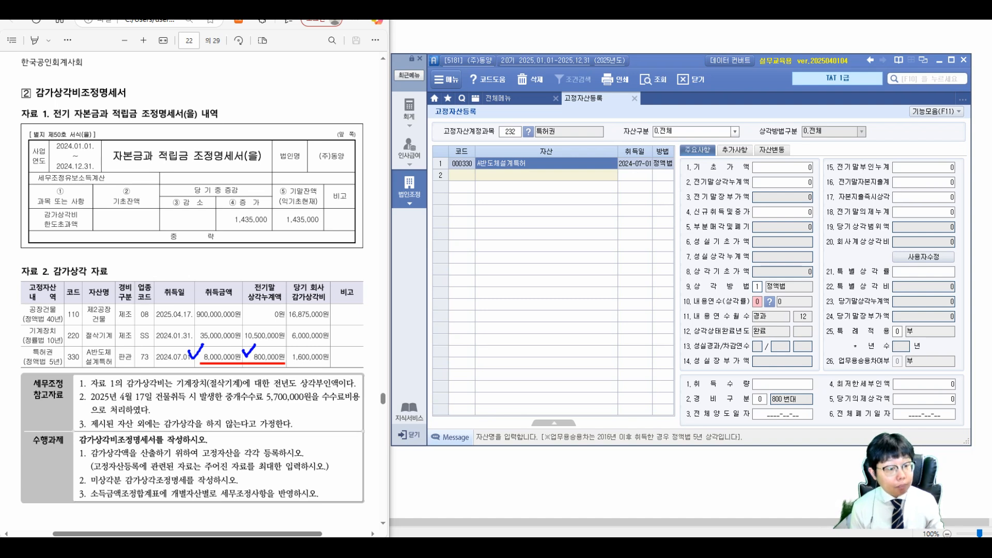
mouse_move(76, 348)
mouse_down()
mouse_move(166, 259)
mouse_move(170, 265)
mouse_up()
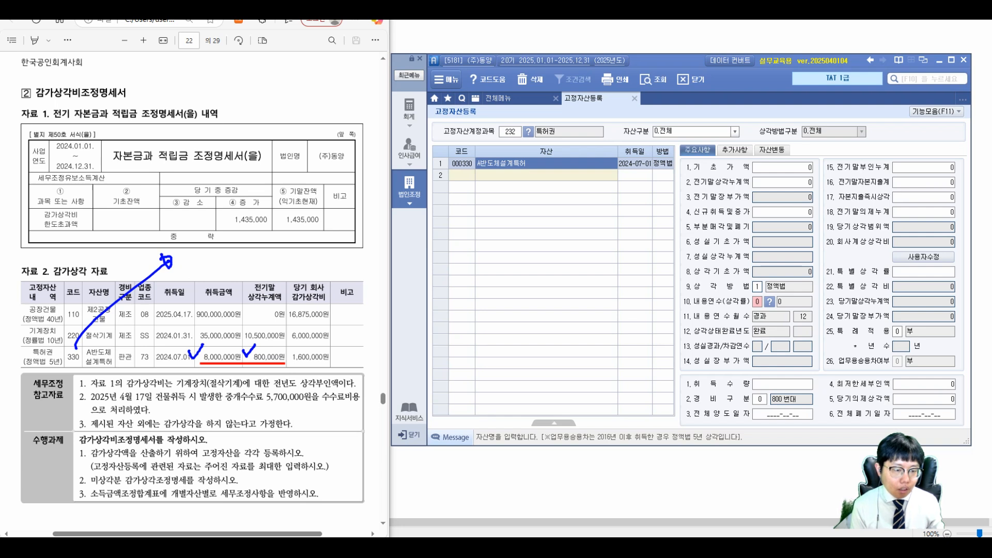
mouse_move(196, 216)
mouse_down()
mouse_move(187, 230)
mouse_move(258, 220)
mouse_move(290, 233)
mouse_move(303, 222)
mouse_move(316, 233)
mouse_move(337, 227)
mouse_up()
mouse_move(354, 212)
mouse_down()
mouse_move(348, 226)
mouse_move(426, 212)
mouse_up()
drag(338, 232, 425, 227)
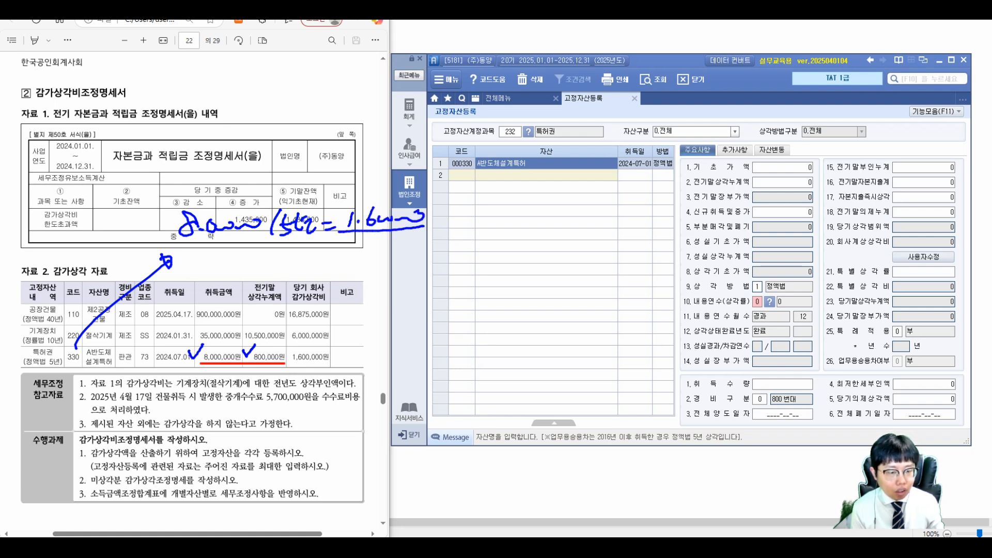
mouse_move(186, 261)
mouse_down()
mouse_move(209, 271)
mouse_move(216, 265)
mouse_up()
drag(216, 262, 248, 270)
drag(271, 254, 263, 272)
mouse_move(287, 253)
mouse_down()
mouse_move(283, 269)
mouse_move(359, 255)
mouse_move(359, 268)
mouse_up()
mouse_move(367, 255)
mouse_down()
mouse_move(381, 279)
mouse_move(388, 262)
mouse_up()
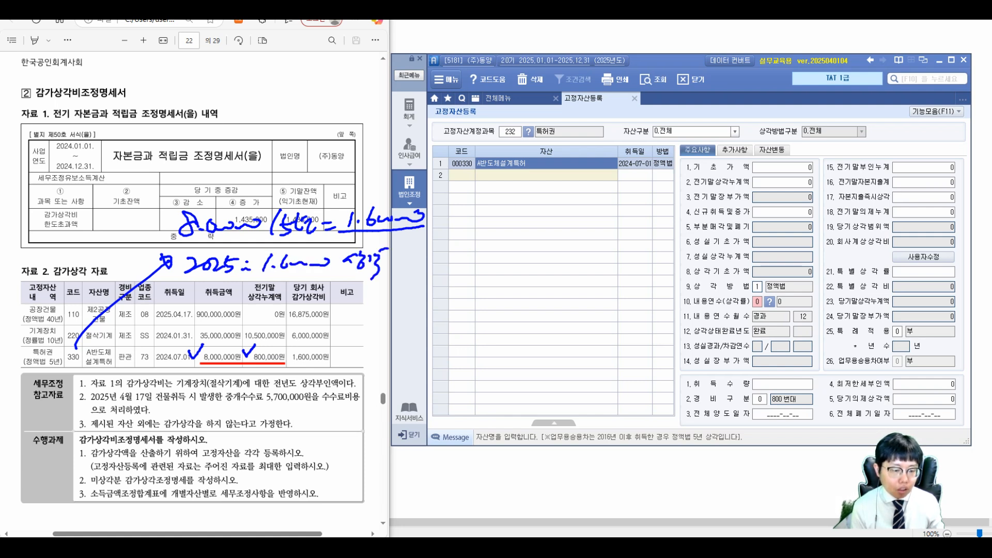
mouse_move(679, 164)
mouse_down()
mouse_move(698, 158)
mouse_move(581, 232)
mouse_up()
drag(597, 219, 579, 232)
mouse_move(491, 271)
mouse_down()
mouse_move(514, 285)
mouse_move(530, 274)
mouse_up()
mouse_move(529, 268)
mouse_down()
mouse_move(549, 269)
mouse_move(546, 305)
mouse_move(616, 275)
mouse_up()
drag(613, 260, 623, 297)
mouse_move(480, 302)
mouse_down()
mouse_move(469, 313)
mouse_move(478, 320)
mouse_up()
click(485, 327)
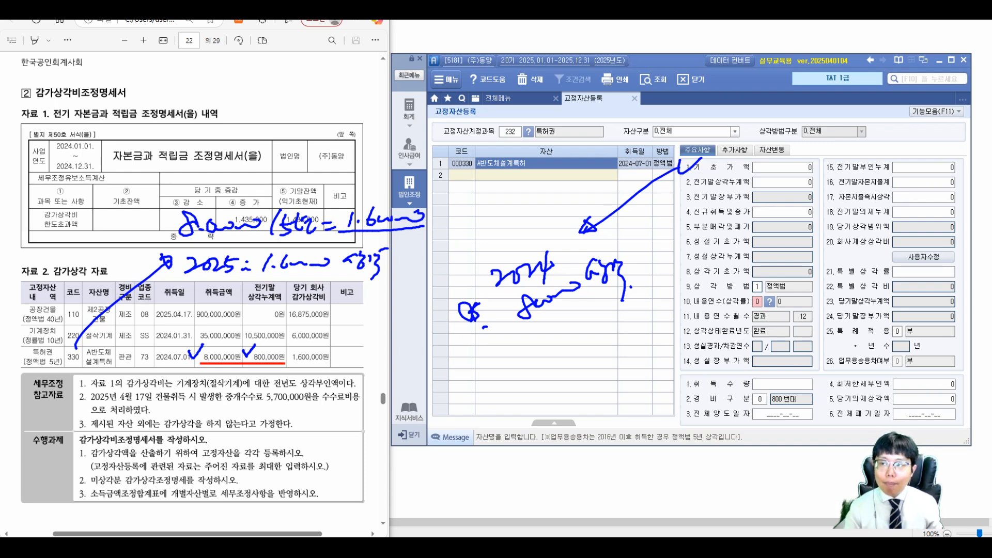
Step: Enter 8,000,000 as 기초가액 and 800,000 as 전기말상각누계액 for A반도체설계특허
click(782, 167)
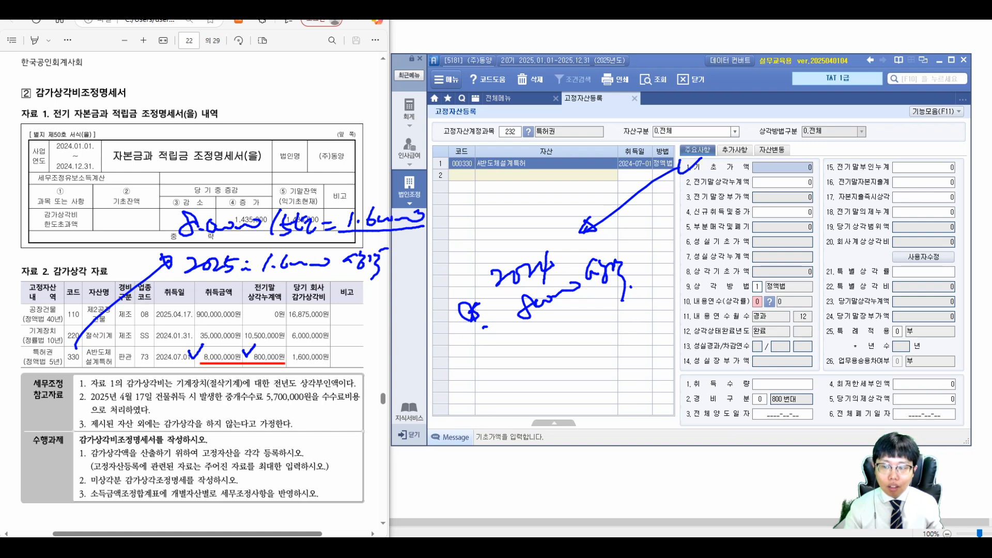
text(8,000,000)
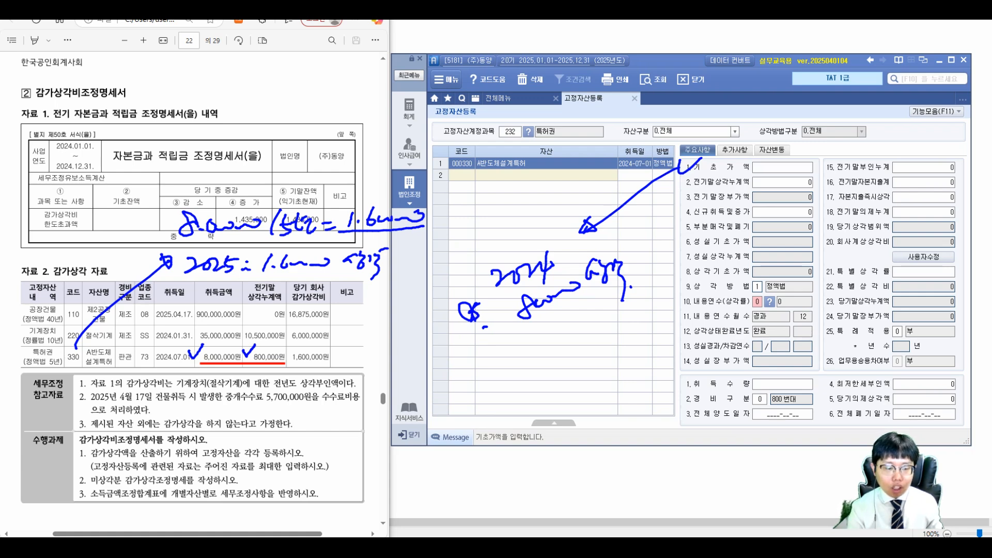
key(Return)
text(800,000)
key(Return)
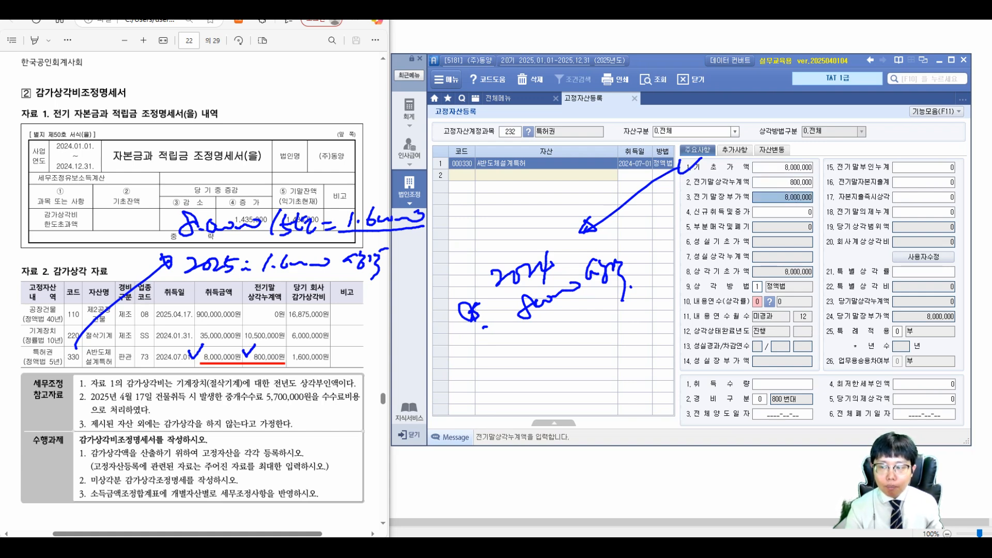
Step: Set the 내용연수 of A반도체설계특허 to 5 years
key(Return)
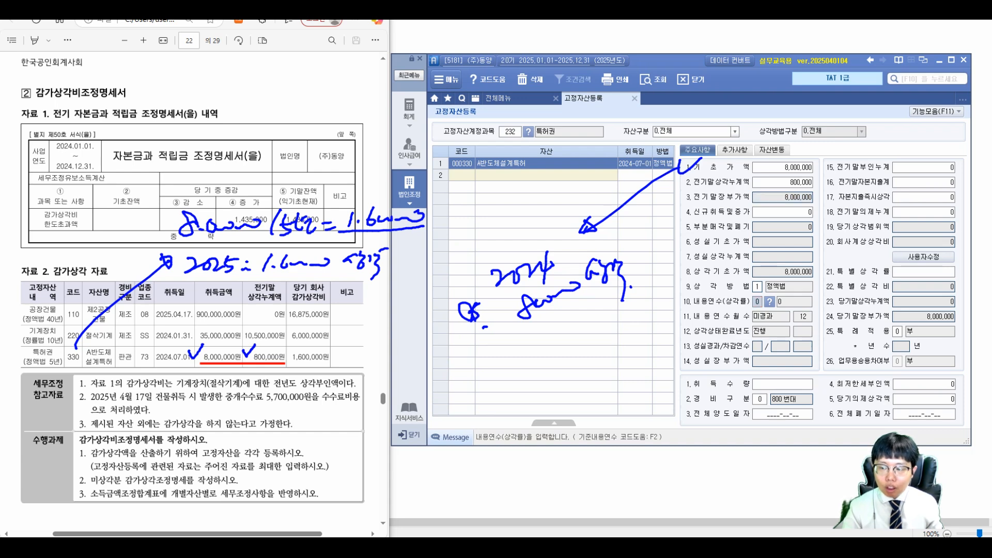
text(5)
key(Return)
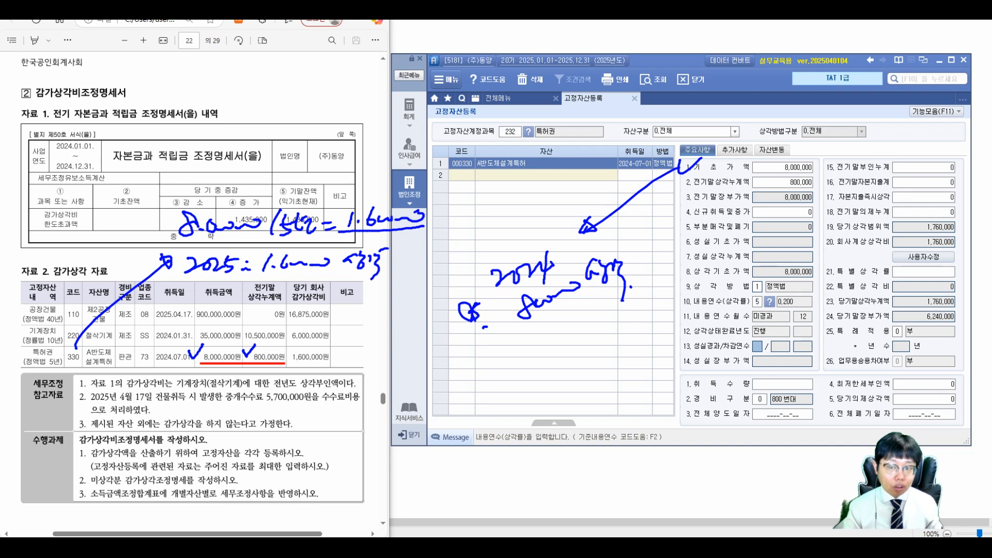
Step: Set the 기초가액 of A반도체설계특허 to 7,200,000 and check its current-year company depreciation against the exercise sheet
key(Return)
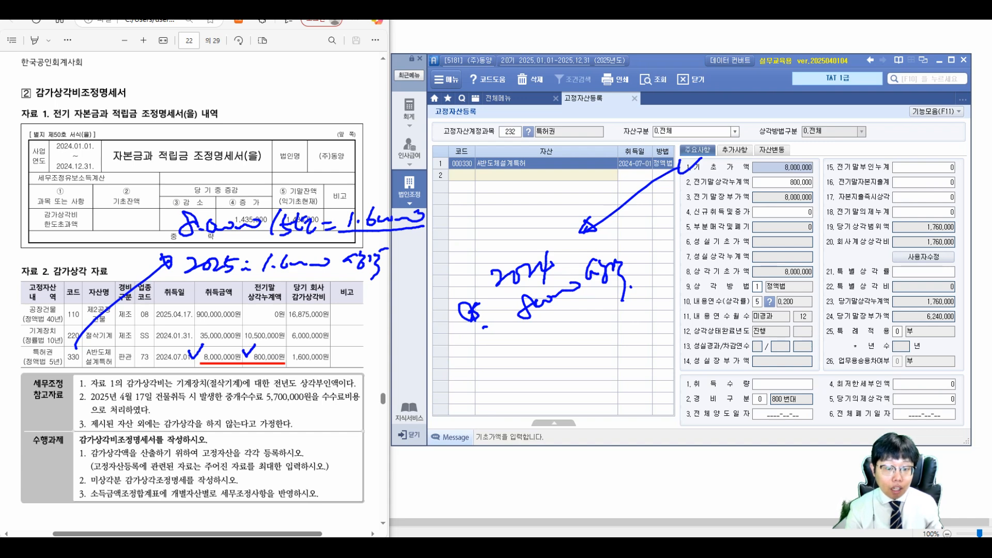
text(7200000)
key(Return)
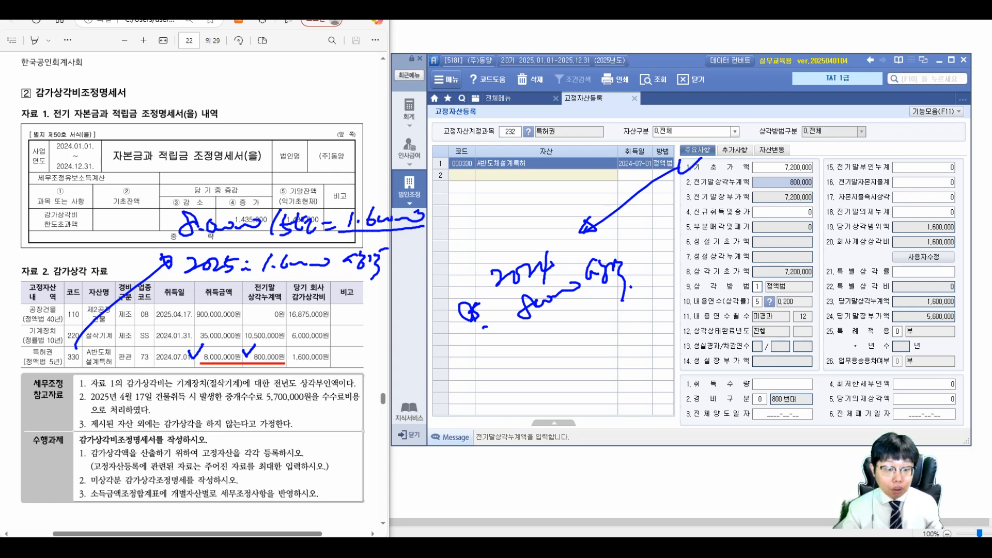
drag(293, 358, 330, 358)
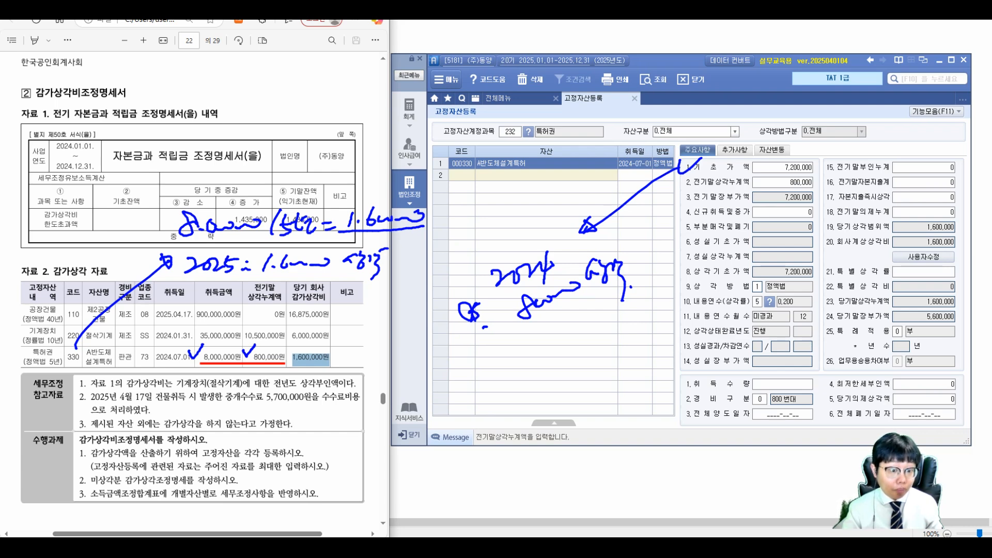
click(319, 357)
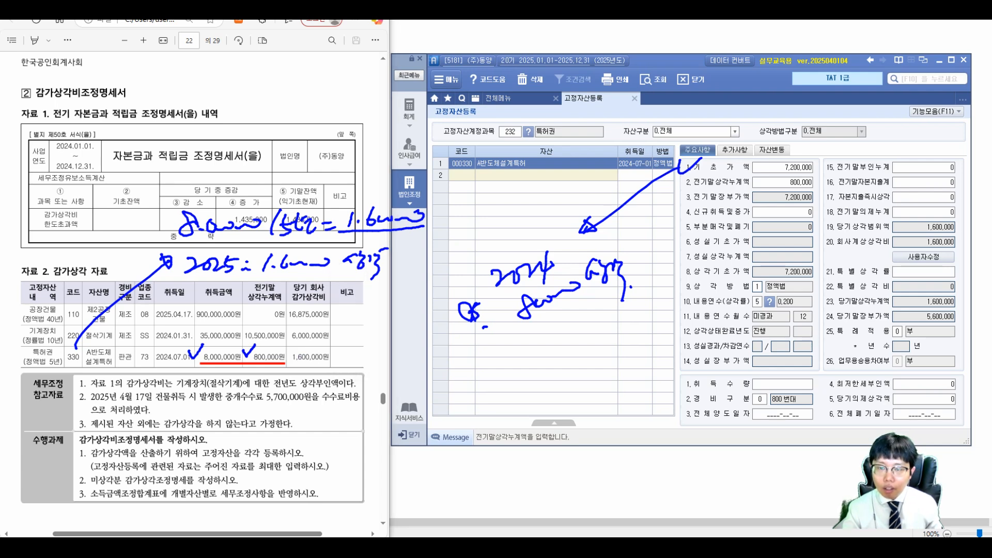
Step: Close 고정자산등록 and open the 미상각분 감가상각조정명세 form
key(Escape)
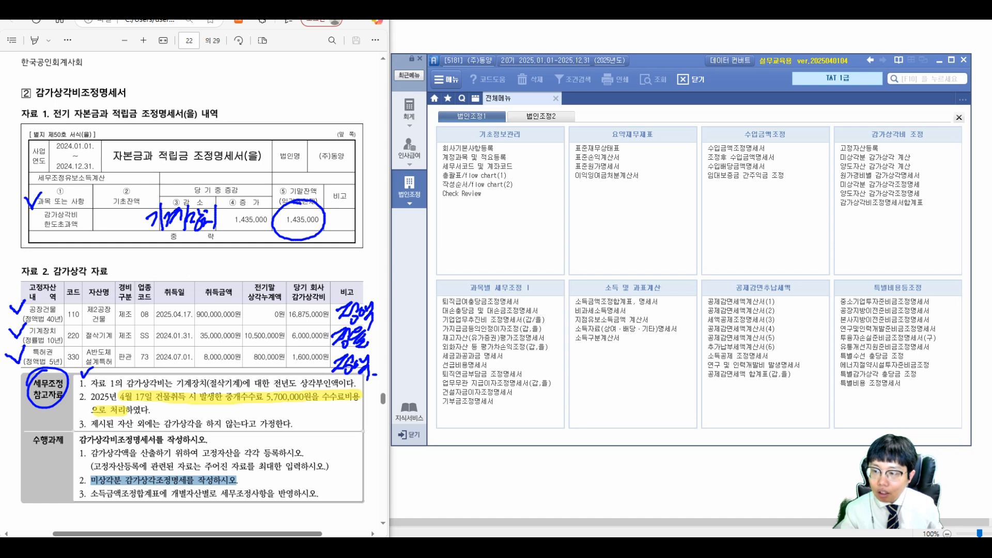
drag(826, 176, 935, 192)
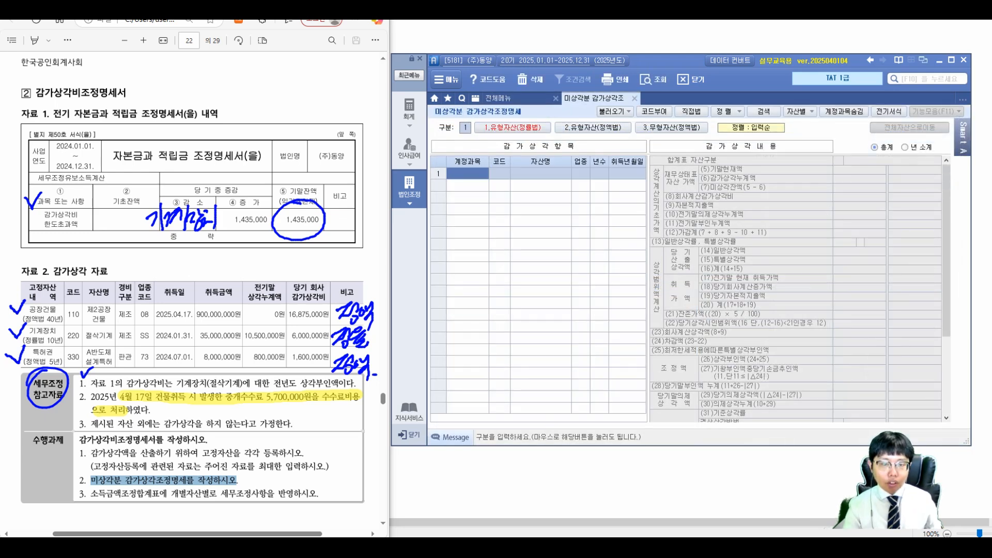
key(Return)
text(202)
key(Return)
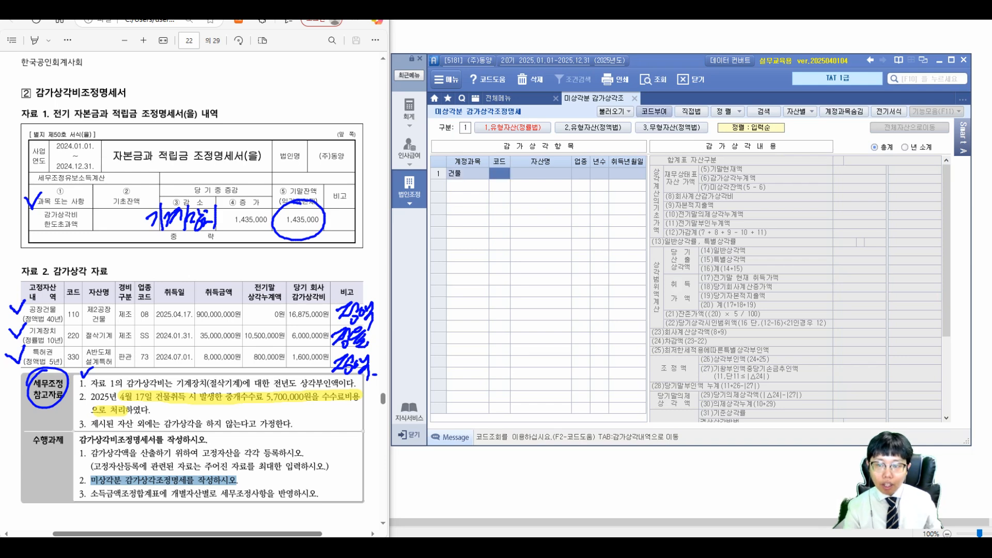
Step: Load the registered fixed assets into 미상각분 감가상각조정명세 and review the cutting machine's 유형자산(정률법) calculation
click(612, 111)
key(Return)
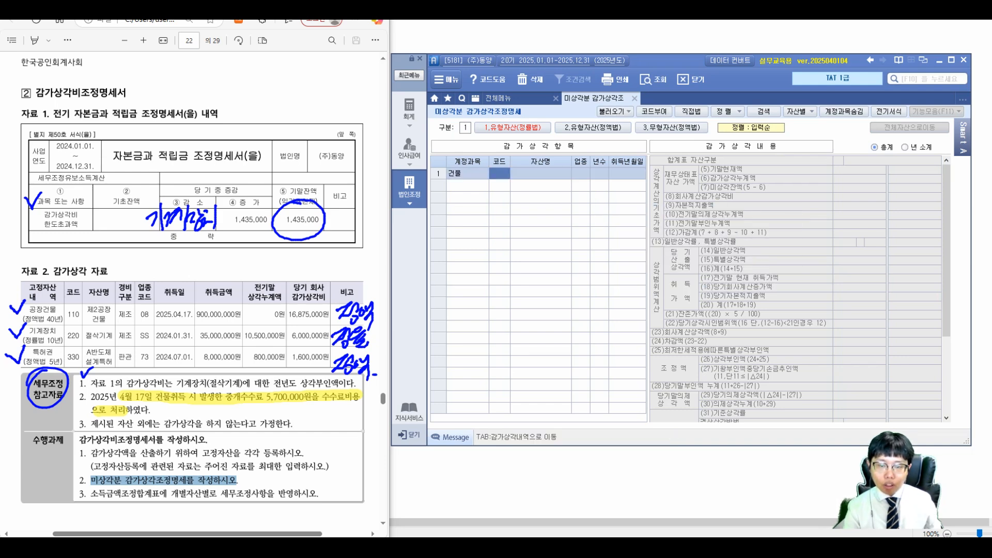
click(593, 127)
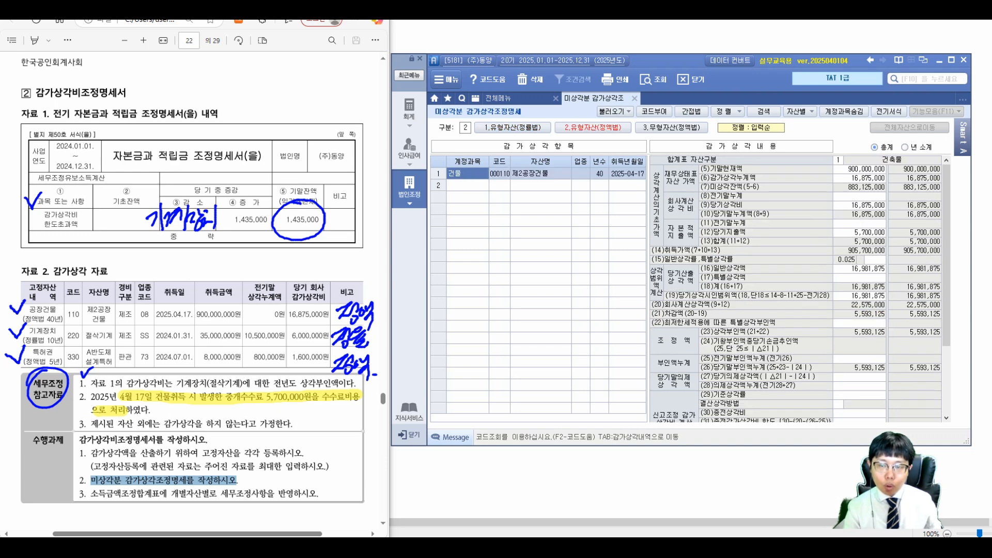
click(511, 127)
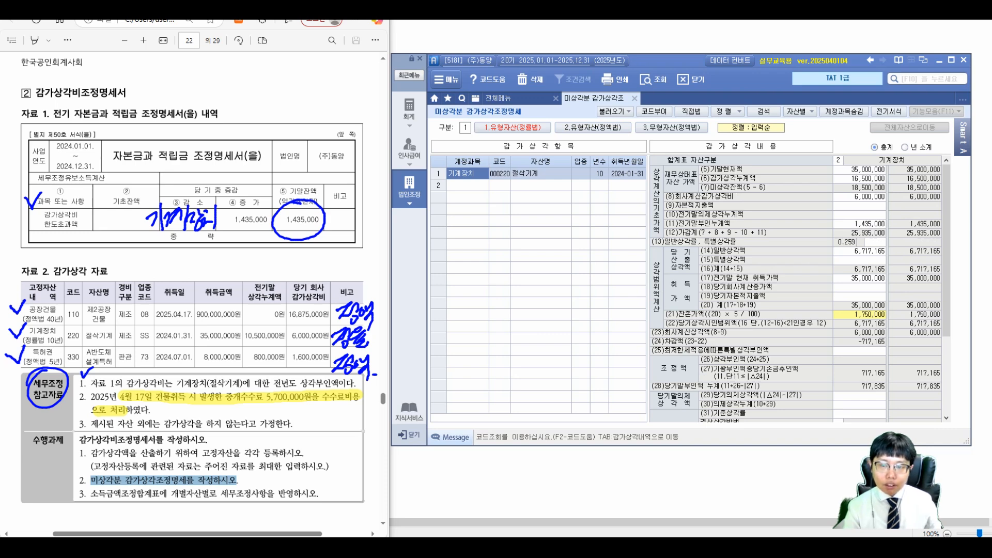
click(672, 128)
click(513, 128)
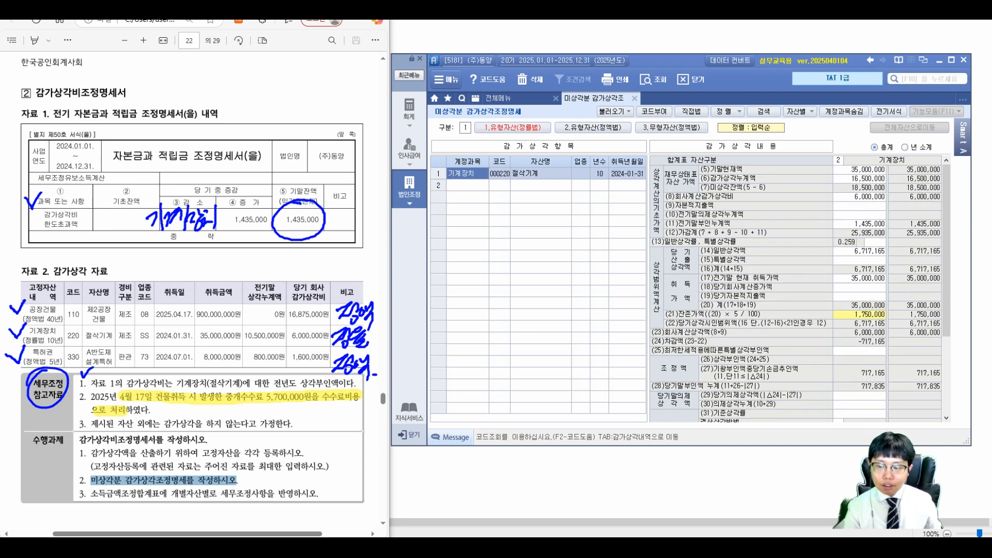
drag(946, 248, 946, 328)
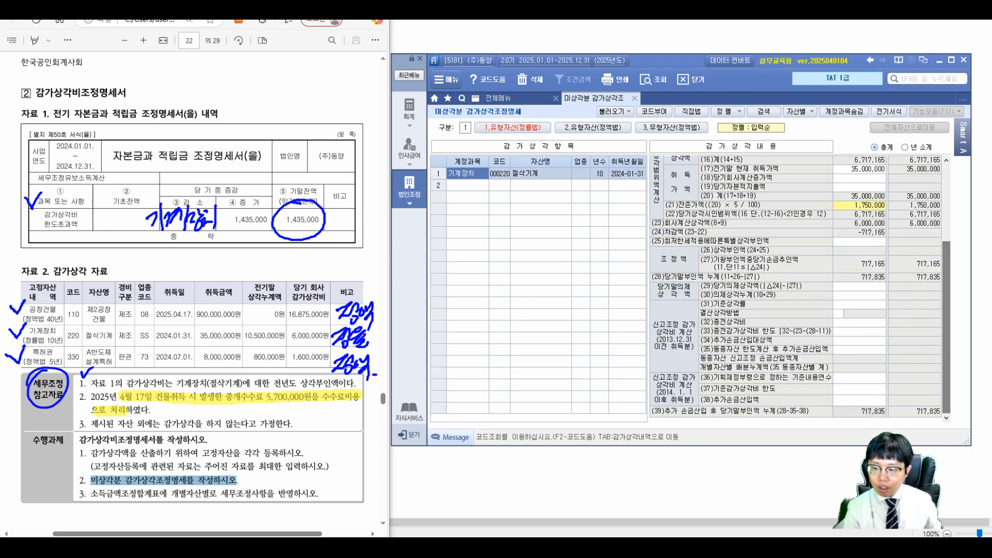
key(Tab)
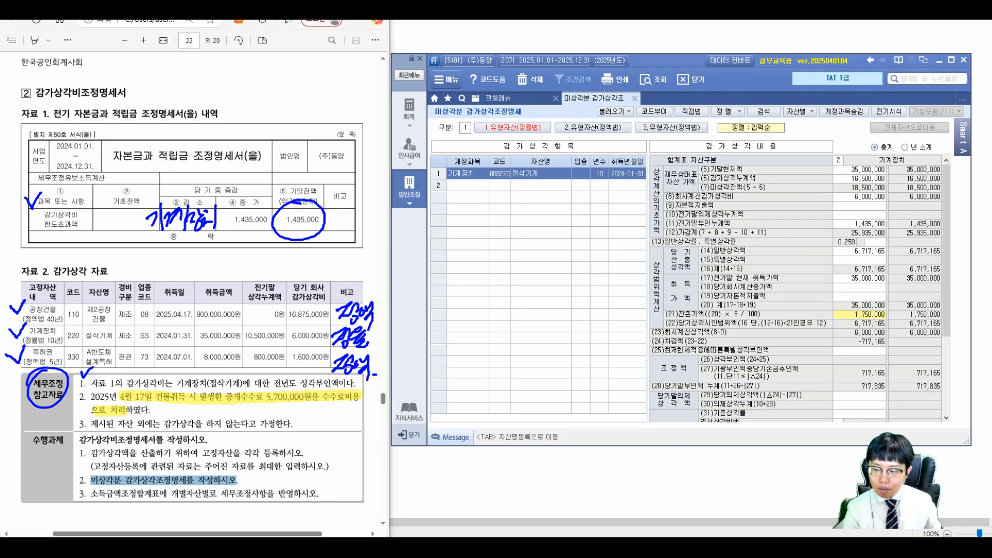
Step: Mark the (24)차감액 line of the cutting machine and handwrite beside it the note 기계장치: 시인부족액 717,165
mouse_move(645, 335)
mouse_down()
mouse_move(879, 357)
mouse_move(897, 348)
mouse_up()
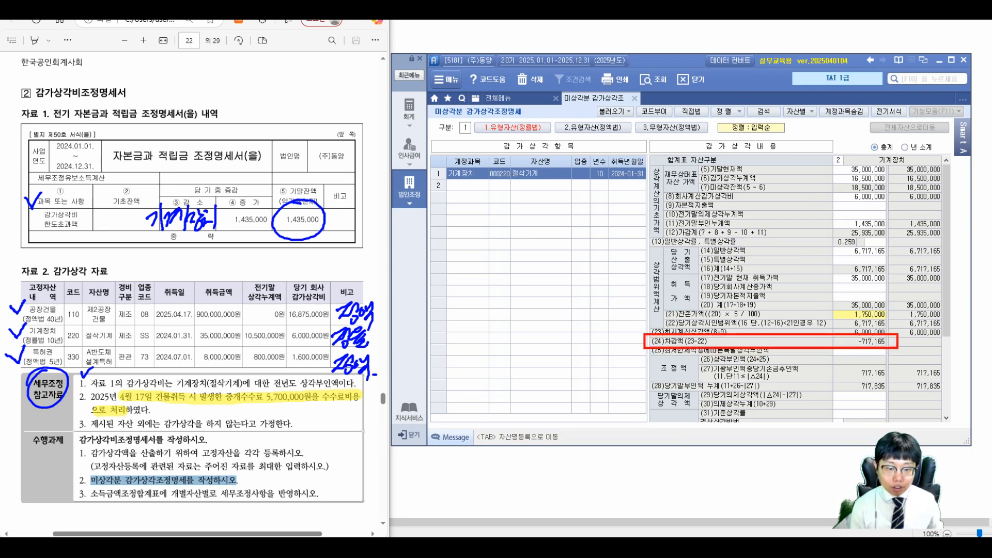
drag(389, 227, 404, 250)
drag(406, 225, 427, 251)
drag(428, 229, 444, 230)
drag(440, 232, 441, 233)
drag(447, 221, 455, 235)
drag(458, 214, 459, 250)
click(466, 225)
click(467, 236)
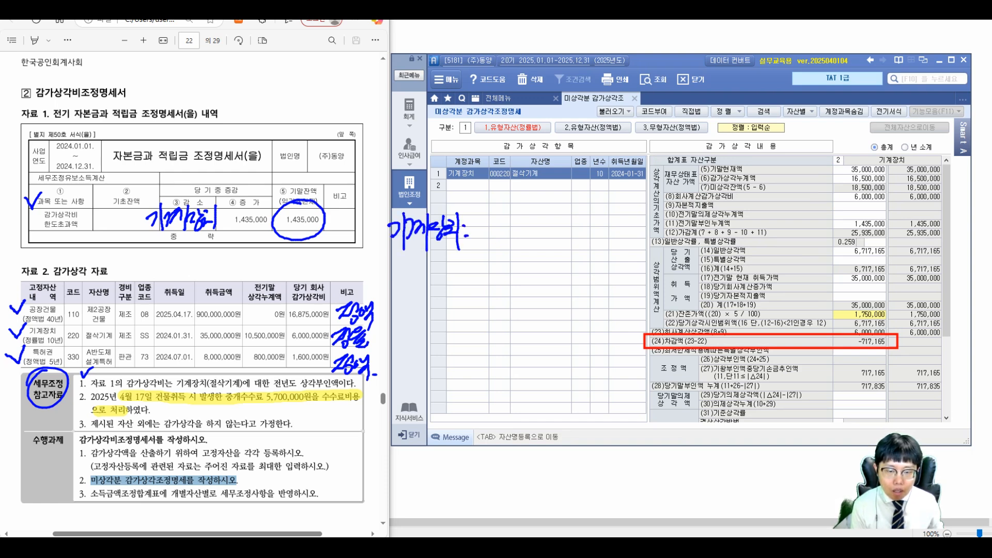
drag(482, 218, 492, 242)
drag(499, 213, 506, 232)
drag(494, 230, 506, 240)
drag(510, 213, 519, 226)
mouse_move(502, 230)
mouse_down()
mouse_move(518, 246)
mouse_move(526, 222)
mouse_up()
mouse_move(514, 229)
mouse_down()
mouse_move(531, 226)
mouse_move(527, 243)
mouse_up()
drag(538, 220, 551, 233)
drag(542, 234, 552, 250)
drag(566, 213, 563, 232)
drag(565, 215, 581, 238)
mouse_move(586, 216)
mouse_down()
mouse_move(599, 215)
mouse_move(594, 238)
mouse_up()
mouse_move(612, 213)
mouse_down()
mouse_move(611, 236)
mouse_move(622, 237)
mouse_up()
drag(631, 216, 631, 241)
drag(633, 212, 647, 211)
Step: Extend the note with the prior-year 상각부인액 717,165 as 손금추인 and link it to the circled 1,435,000 on the exercise sheet
mouse_move(394, 268)
mouse_down()
mouse_move(422, 267)
mouse_move(420, 276)
mouse_up()
drag(432, 261, 443, 281)
drag(451, 252, 454, 288)
mouse_move(457, 259)
mouse_down()
mouse_move(457, 281)
mouse_move(464, 272)
mouse_up()
drag(464, 255, 466, 288)
mouse_move(467, 257)
mouse_down()
mouse_move(478, 286)
mouse_move(510, 276)
mouse_up()
mouse_move(509, 260)
mouse_down()
mouse_move(512, 282)
mouse_move(521, 277)
mouse_up()
drag(520, 265, 529, 291)
mouse_move(529, 258)
mouse_down()
mouse_move(540, 256)
mouse_move(540, 290)
mouse_up()
drag(539, 262, 554, 284)
drag(551, 265, 567, 271)
drag(561, 269, 571, 294)
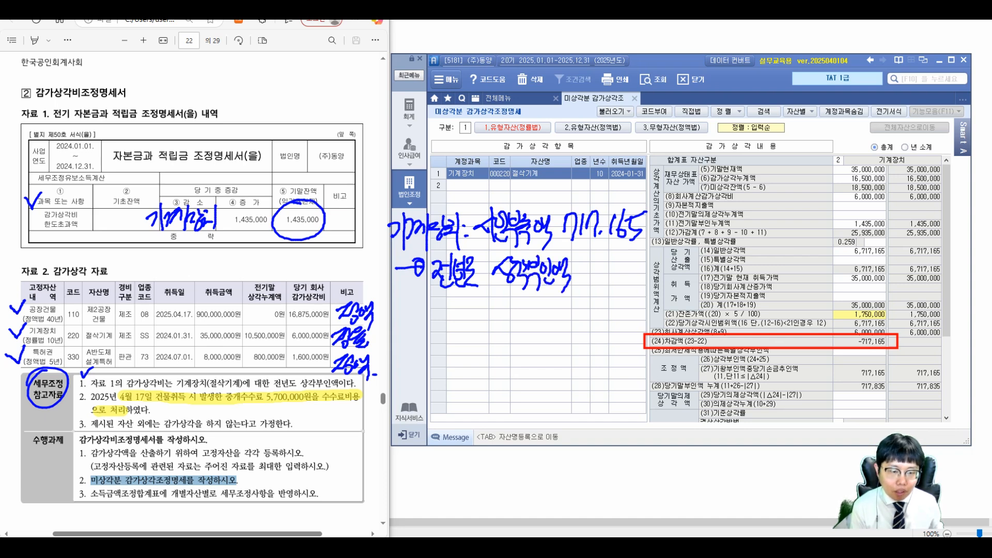
mouse_move(327, 229)
mouse_down()
mouse_move(347, 266)
mouse_move(402, 267)
mouse_up()
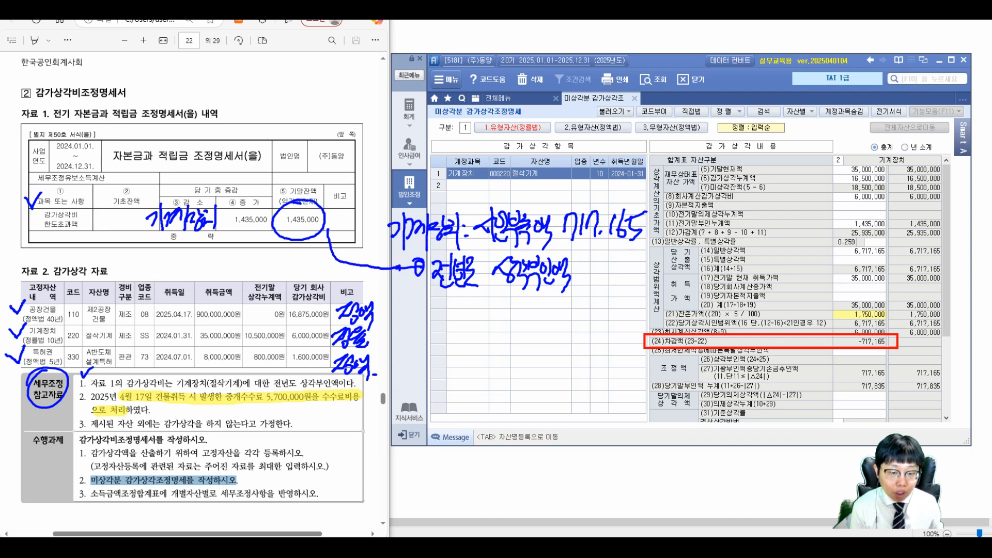
drag(588, 260, 579, 284)
drag(643, 253, 647, 287)
drag(589, 258, 592, 266)
drag(584, 264, 604, 283)
drag(612, 259, 616, 286)
drag(621, 279, 636, 282)
drag(640, 266, 653, 265)
mouse_move(527, 295)
mouse_down()
mouse_move(540, 329)
mouse_move(552, 327)
mouse_move(558, 308)
mouse_move(568, 331)
mouse_move(568, 321)
mouse_up()
drag(567, 297, 588, 328)
click(593, 319)
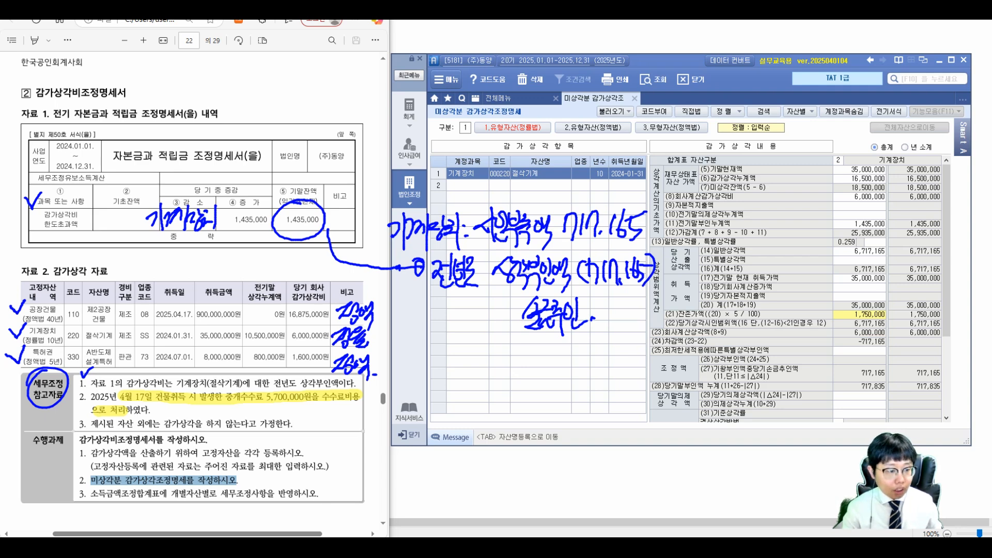
Step: Review the factory building in 유형자산(정액법), mark its (23)상각부인액 and handwrite the note 건물: 5,593,125 손금불산입
click(593, 127)
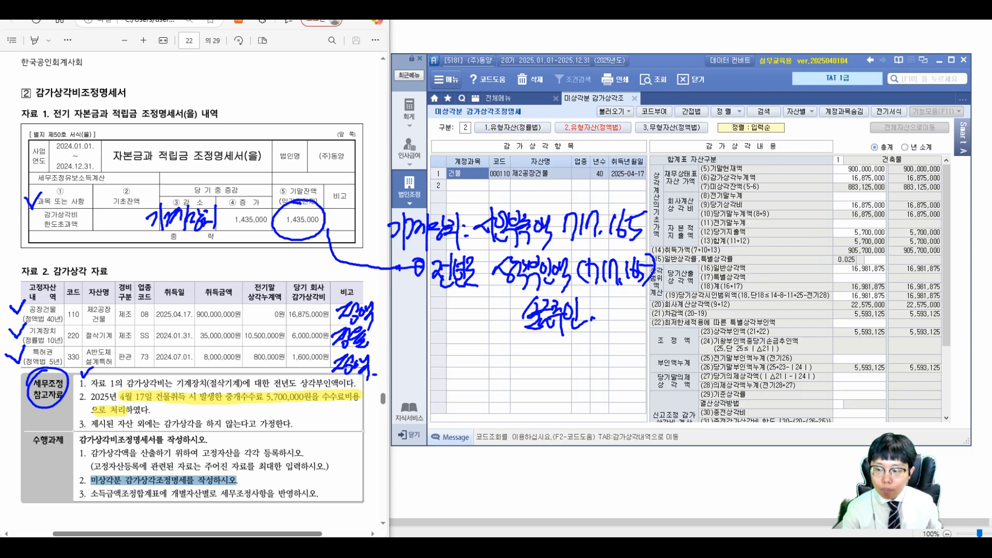
drag(945, 253, 946, 311)
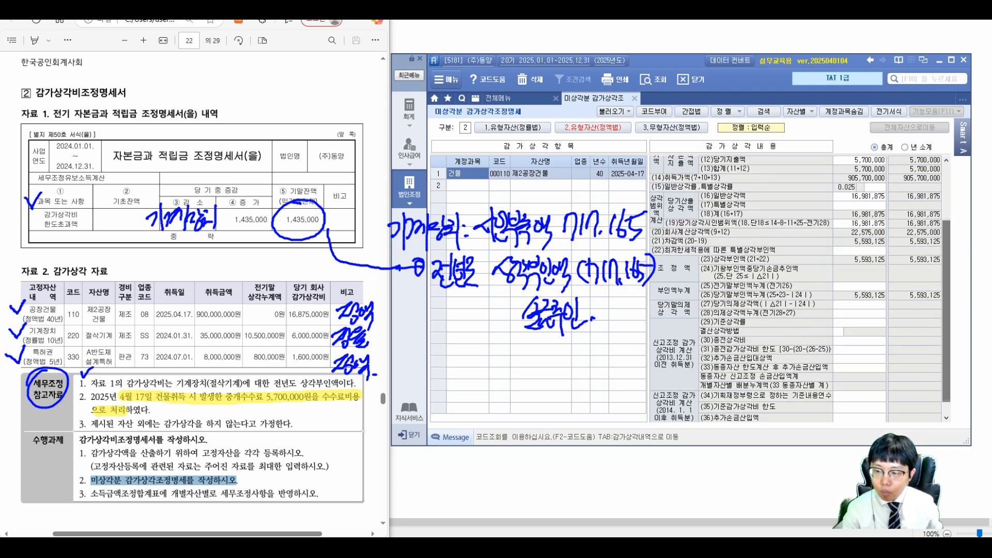
key(Tab)
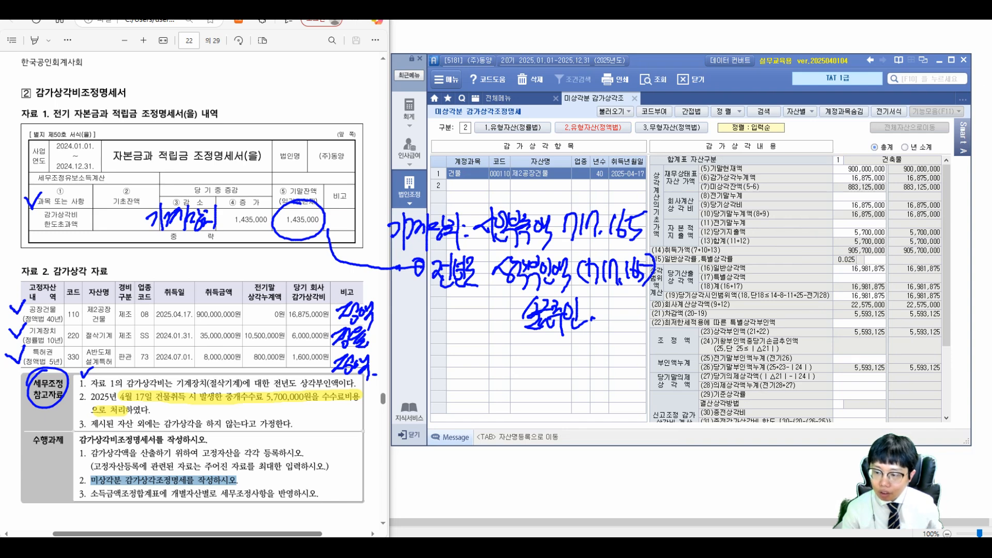
drag(688, 319, 893, 343)
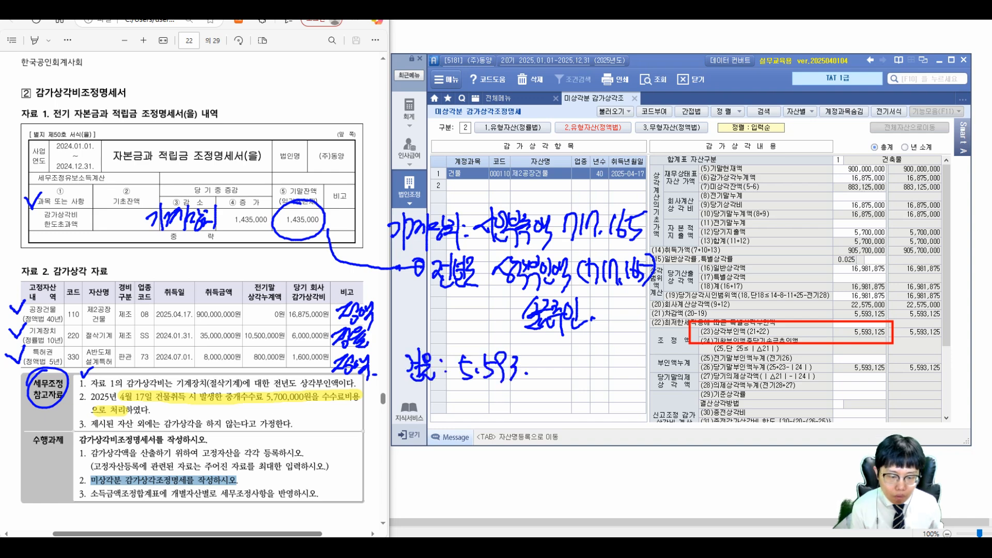
mouse_move(538, 352)
mouse_down()
mouse_move(537, 377)
mouse_move(557, 382)
mouse_up()
drag(553, 357, 570, 357)
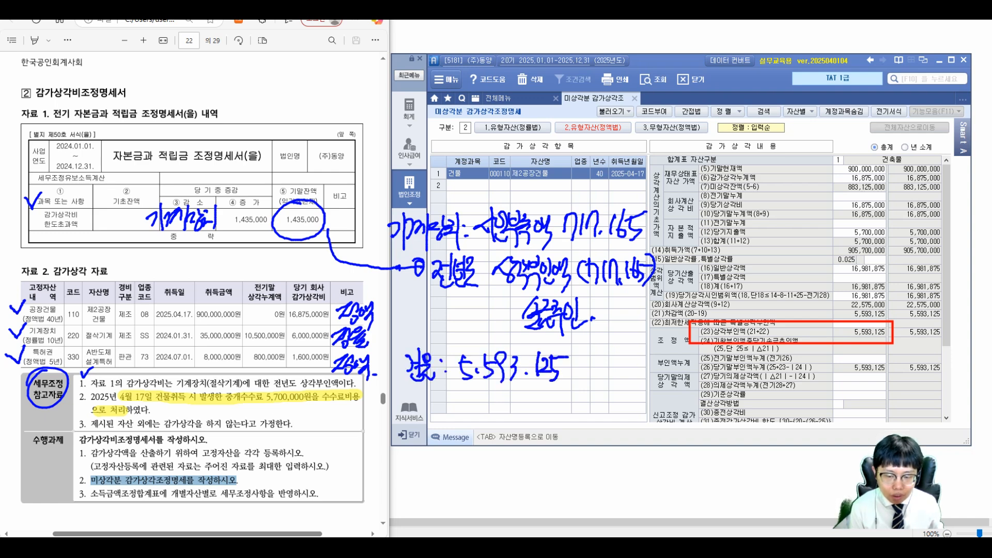
mouse_move(184, 385)
mouse_down()
mouse_move(189, 394)
mouse_move(202, 376)
mouse_up()
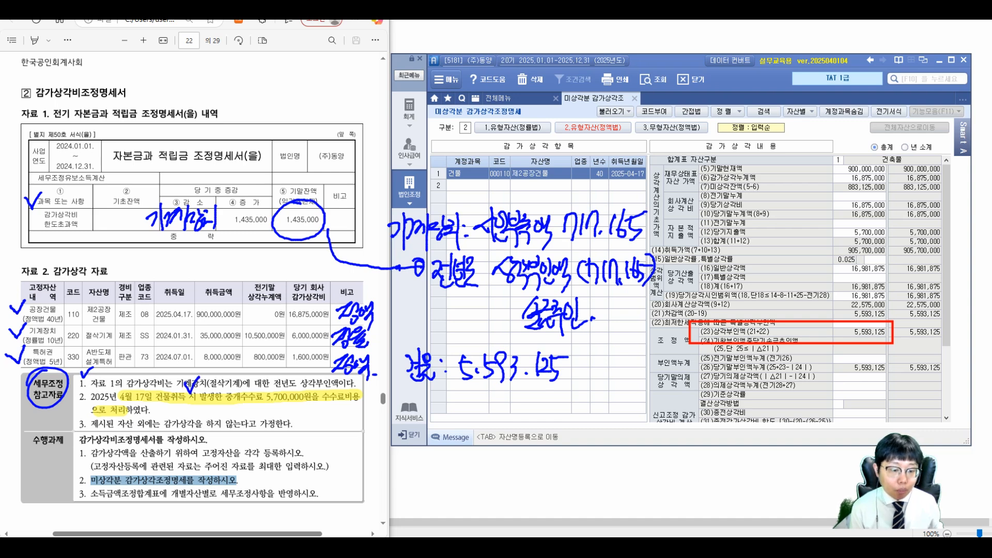
drag(587, 350, 575, 364)
drag(584, 356, 591, 374)
drag(593, 351, 608, 364)
mouse_move(592, 370)
mouse_down()
mouse_move(611, 376)
mouse_move(613, 361)
mouse_up()
mouse_move(620, 350)
mouse_down()
mouse_move(628, 377)
mouse_move(659, 382)
mouse_up()
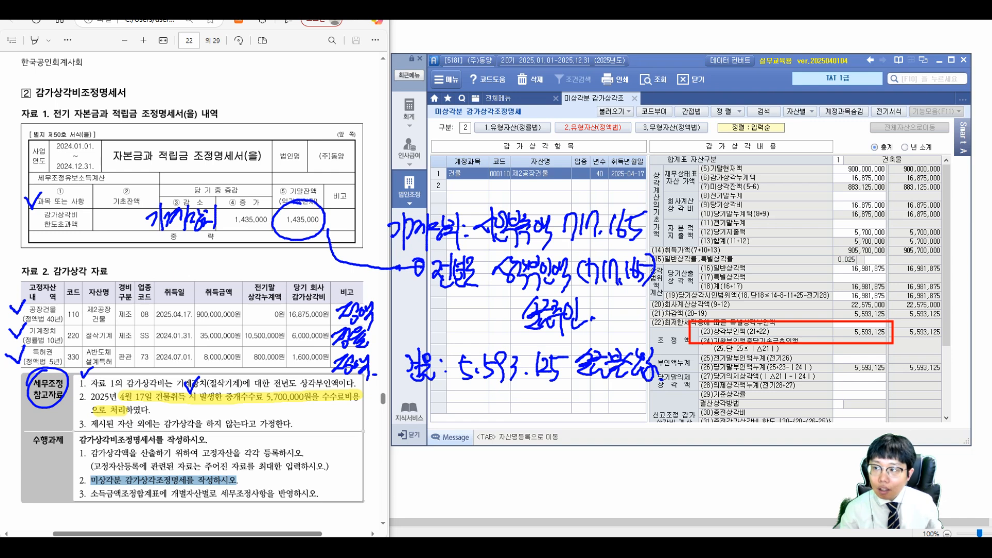
Step: Review the patent in 무형자산(정액법) and handwrite the note that 특허권 needs no 세무조정
click(671, 127)
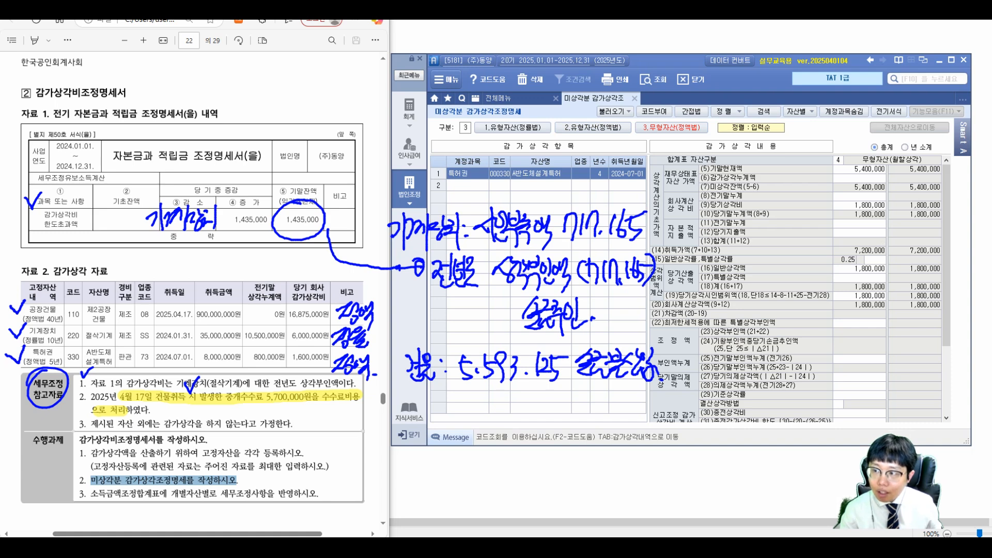
mouse_move(392, 416)
mouse_down()
mouse_move(400, 449)
mouse_move(429, 439)
mouse_up()
mouse_move(430, 423)
mouse_down()
mouse_move(439, 444)
mouse_move(501, 420)
mouse_move(502, 442)
mouse_up()
mouse_move(502, 423)
mouse_down()
mouse_move(507, 447)
mouse_move(517, 431)
mouse_up()
mouse_move(502, 437)
mouse_down()
mouse_move(523, 432)
mouse_move(518, 454)
mouse_up()
mouse_move(516, 422)
mouse_down()
mouse_move(528, 444)
mouse_move(533, 431)
mouse_up()
mouse_move(528, 423)
mouse_down()
mouse_move(548, 447)
mouse_move(588, 421)
mouse_up()
mouse_move(581, 428)
mouse_down()
mouse_move(575, 446)
mouse_move(591, 440)
mouse_move(602, 452)
mouse_move(624, 439)
mouse_up()
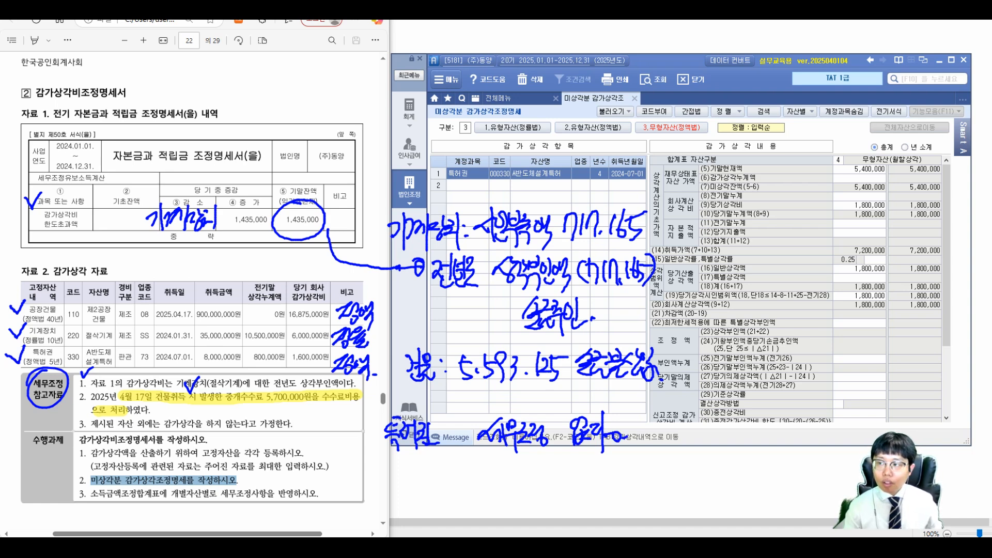
Step: Open 감가상각비조정명세서합계표 and reload its items from the related adjustment forms
click(511, 98)
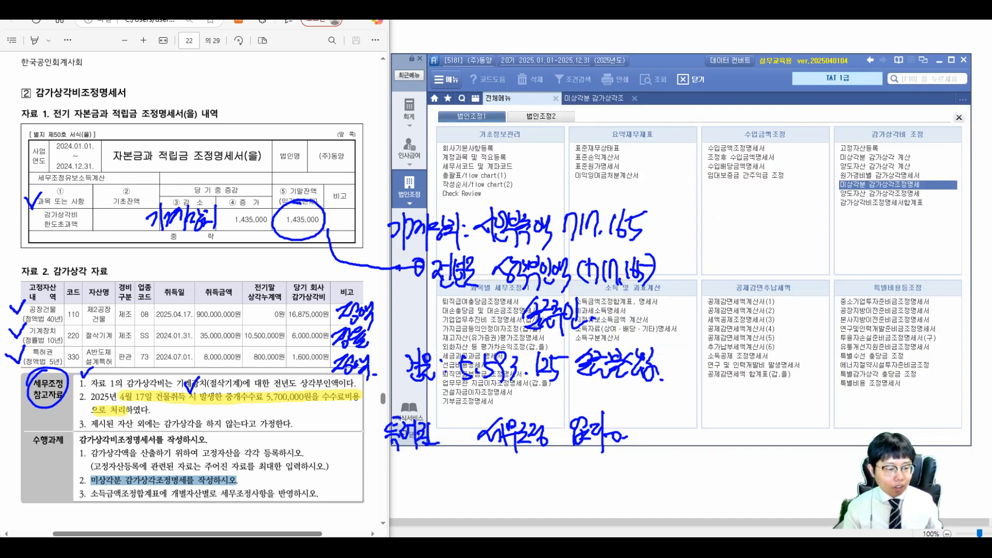
drag(91, 494, 315, 494)
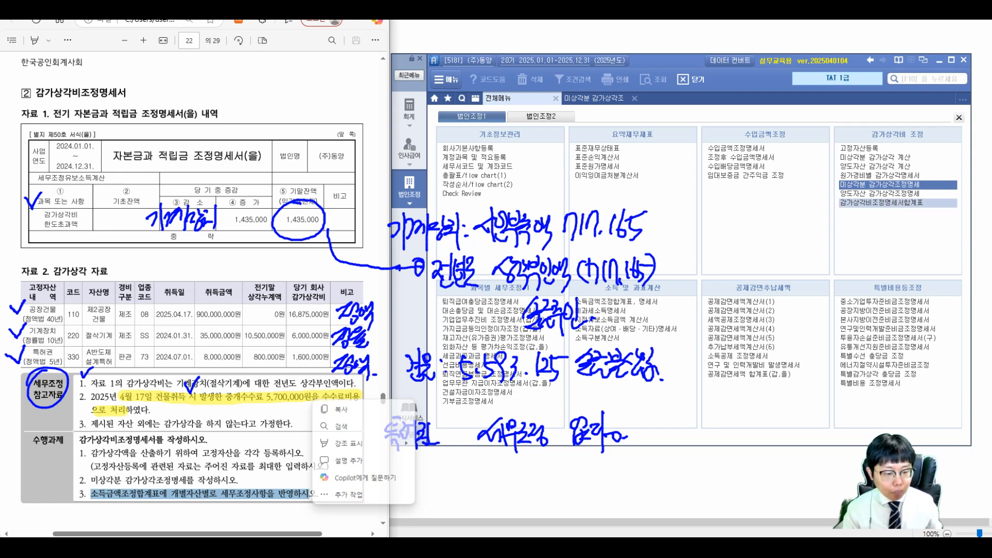
click(897, 202)
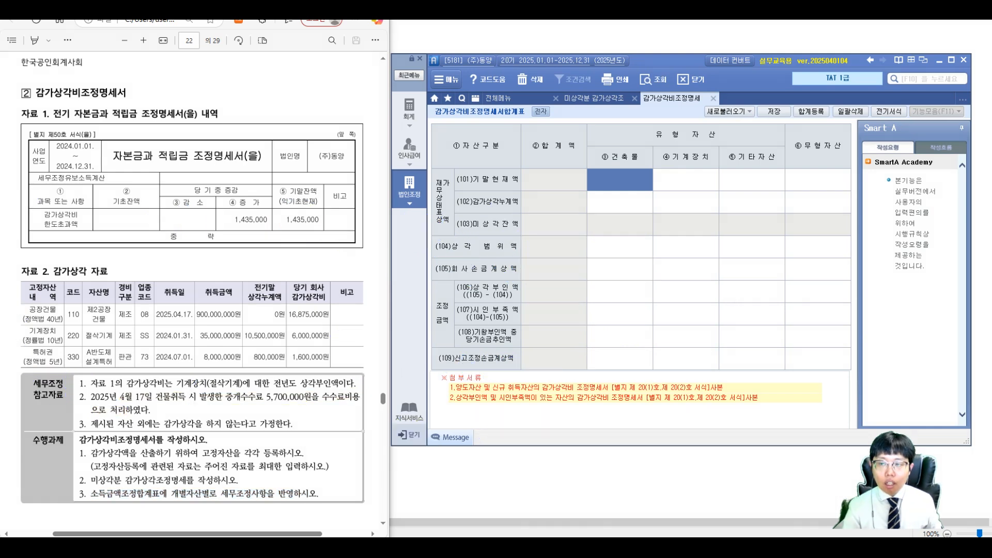
click(726, 112)
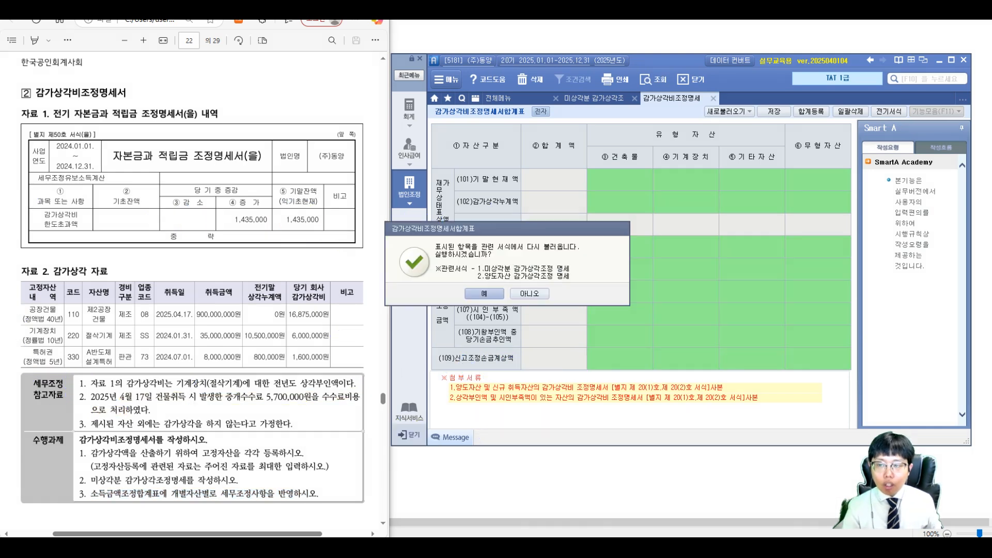
click(484, 293)
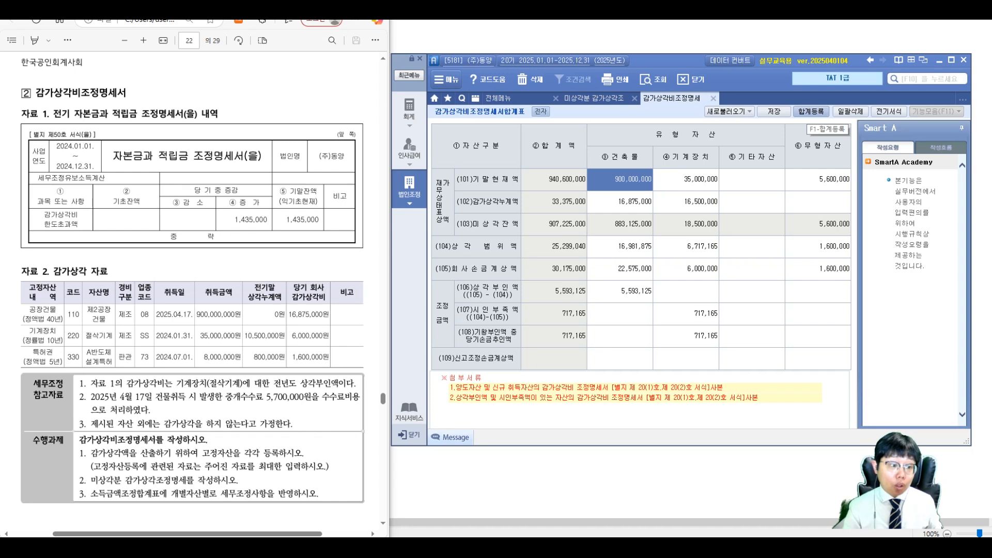
Step: Open 합계등록 and add 감가상각비한도초과 of 717,165 under 손금산입 및 익금불산입 with 처분 유보(감소)
click(812, 112)
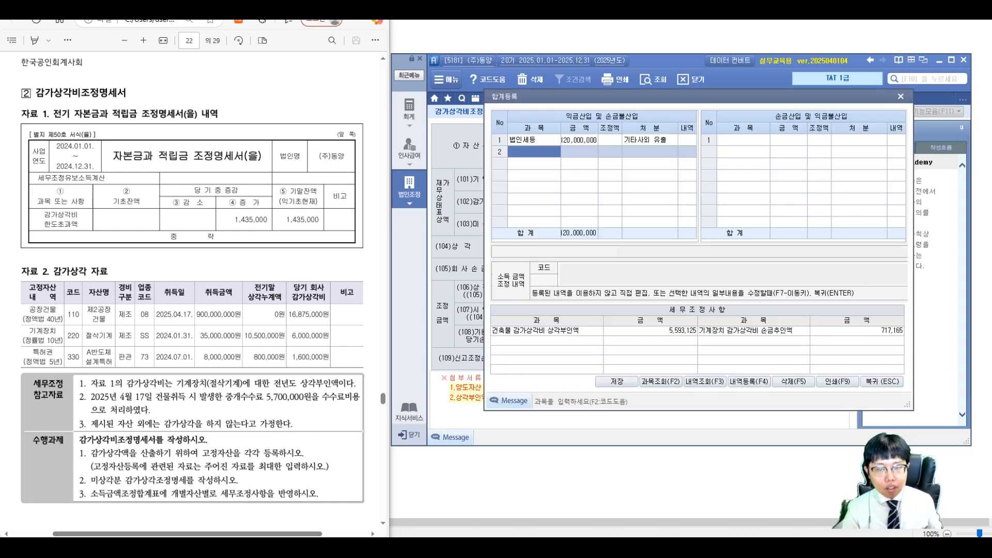
drag(764, 97, 727, 126)
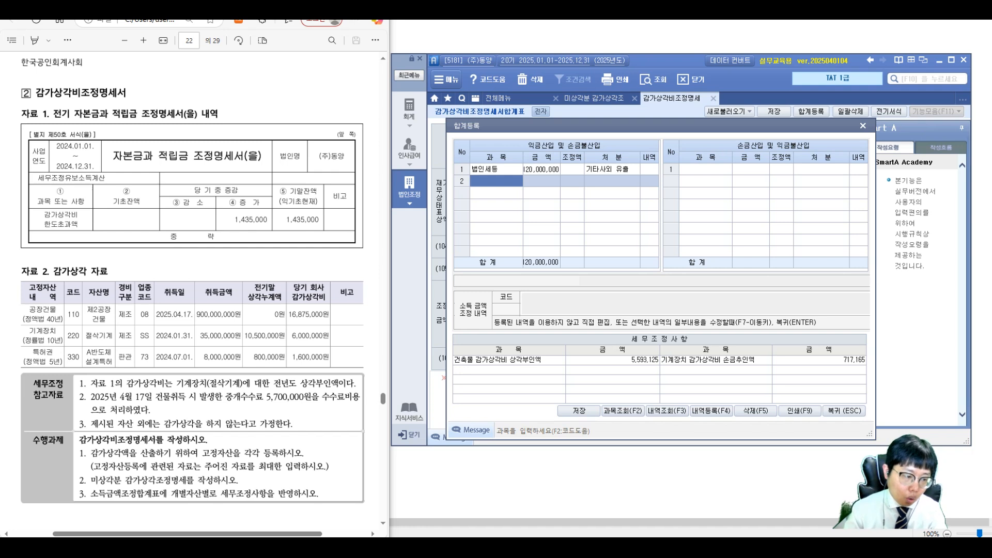
click(706, 169)
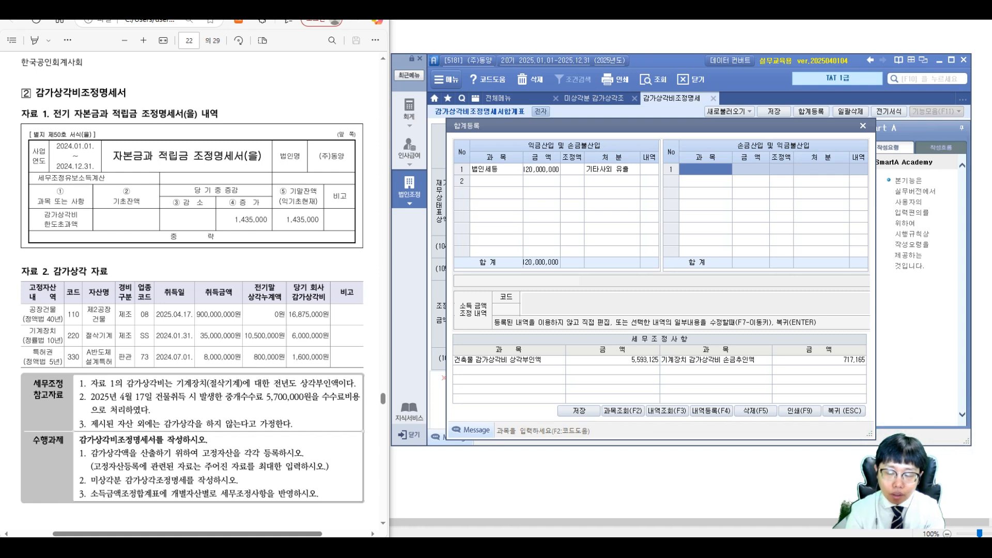
click(705, 169)
text(감가상각비)
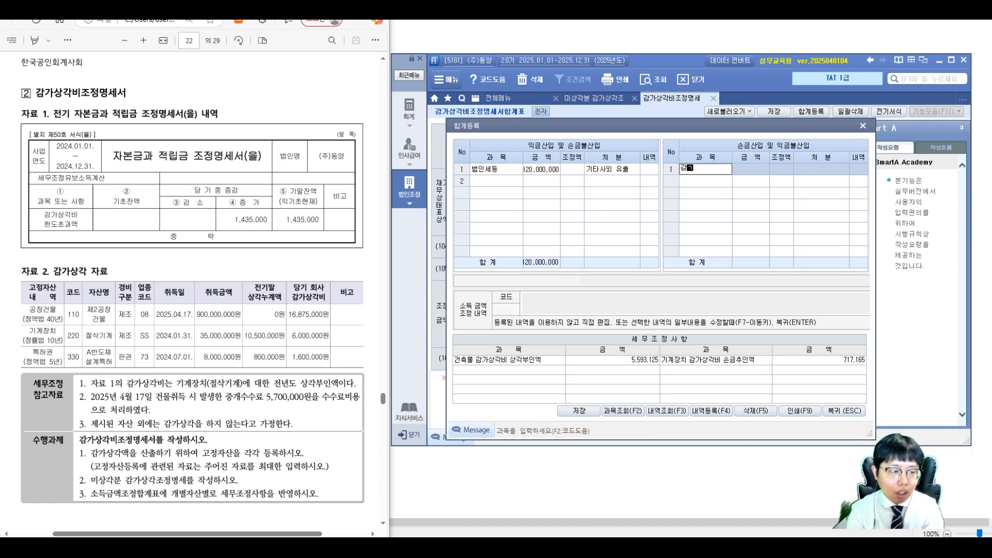
text(한도초과)
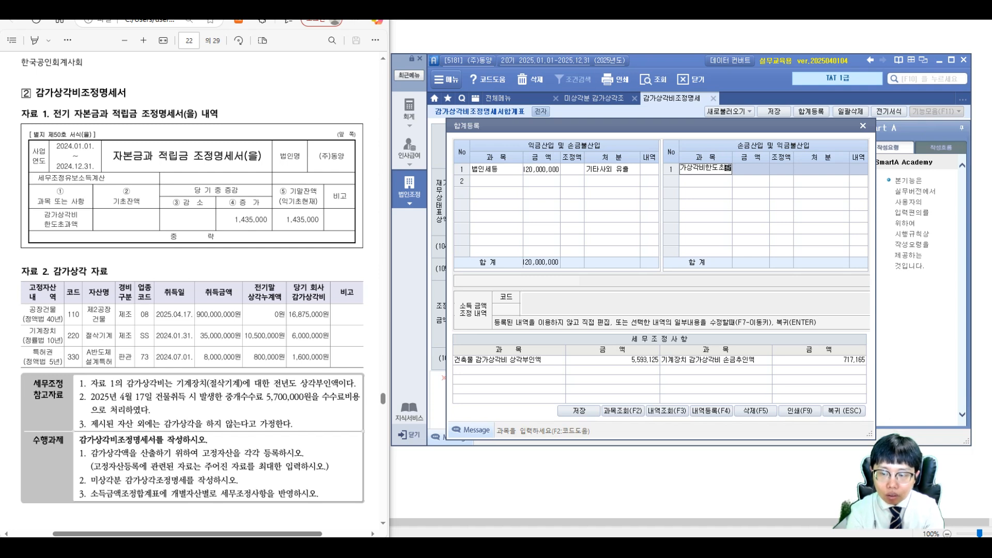
key(Return)
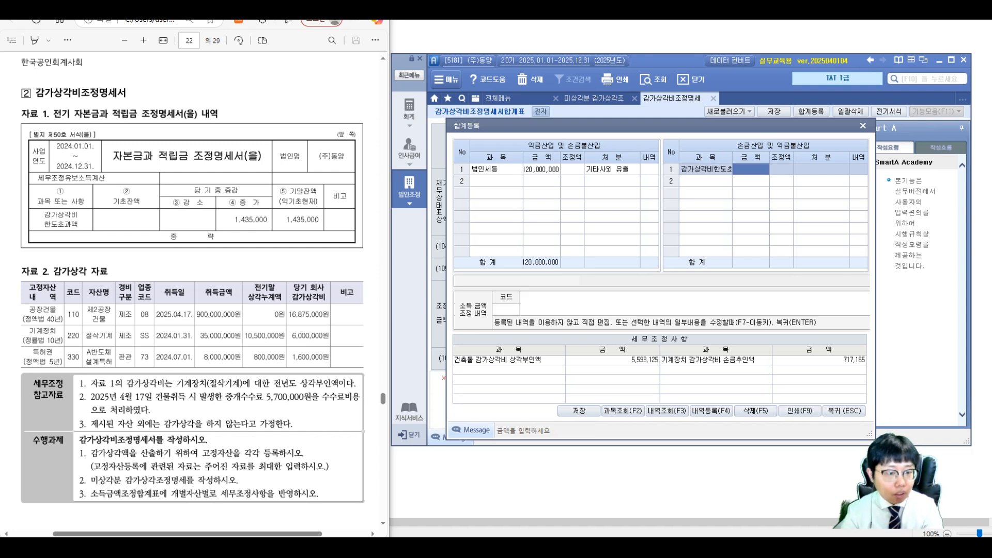
text(717165)
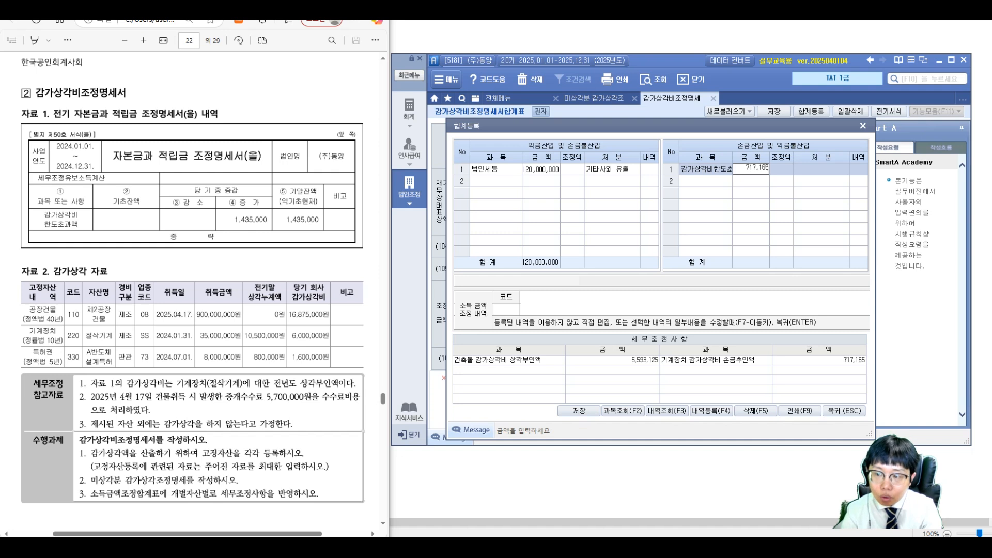
key(Return)
key(2)
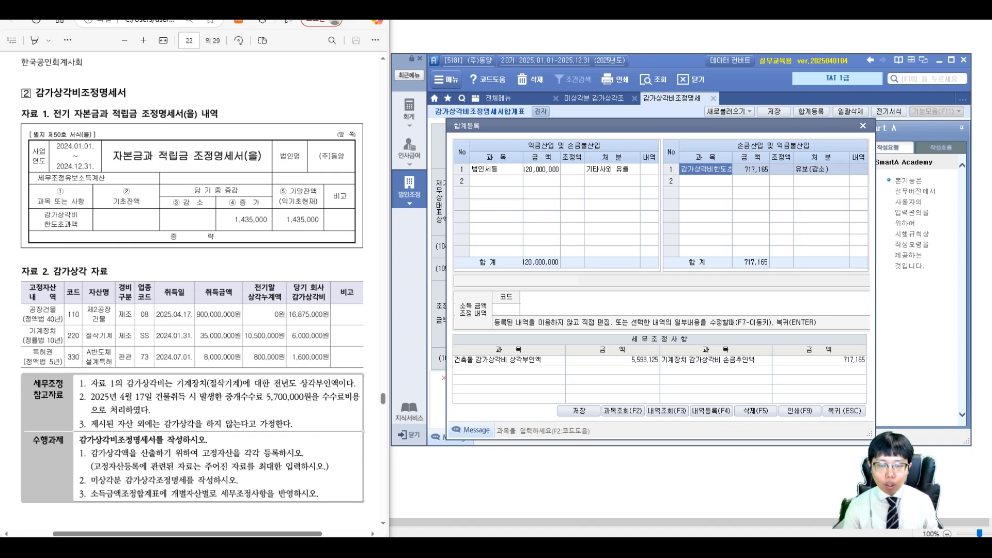
Step: Add 건물감가상각비 of 5,593,125 under 익금산입 및 손금불산입 with 처분 유보(발생), save the entries and close 합계등록
click(496, 181)
text(건물가감가상각비)
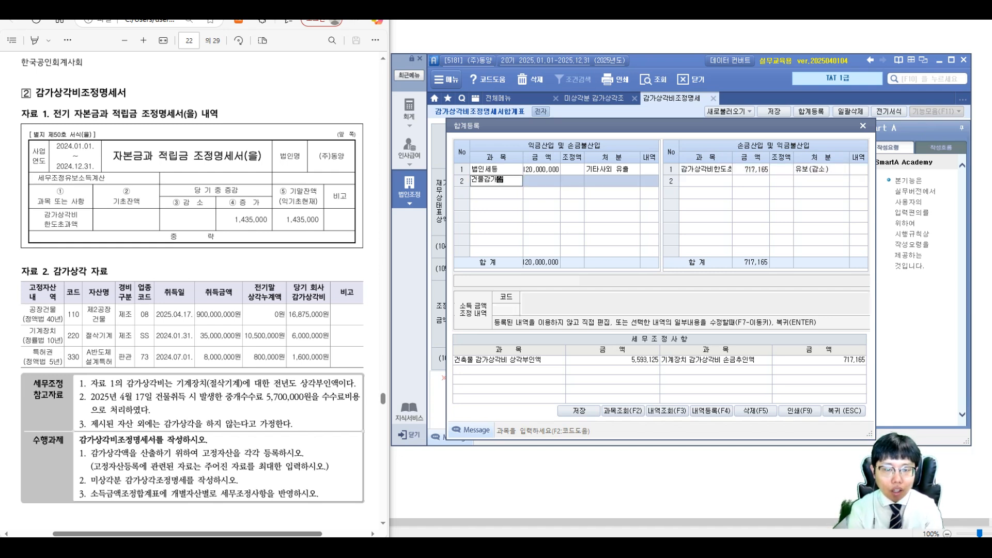
key(Return)
text(5593125)
key(Return)
key(Return)
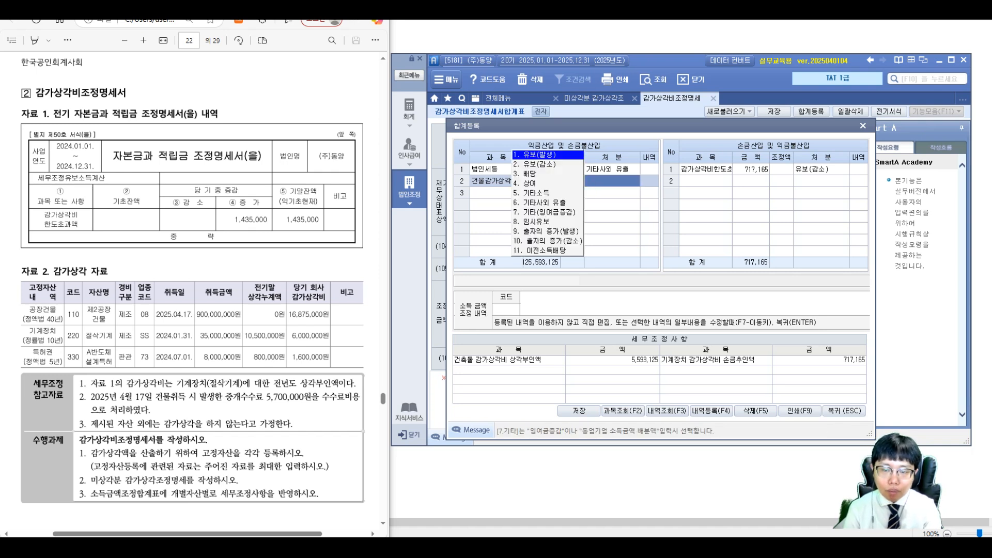
key(Return)
key(Return)
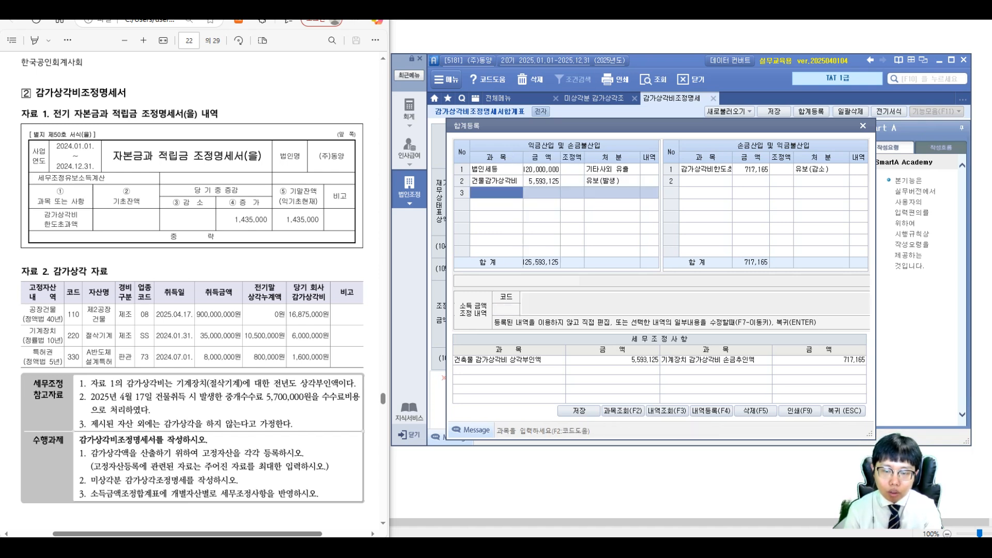
key(Up)
click(579, 411)
click(506, 293)
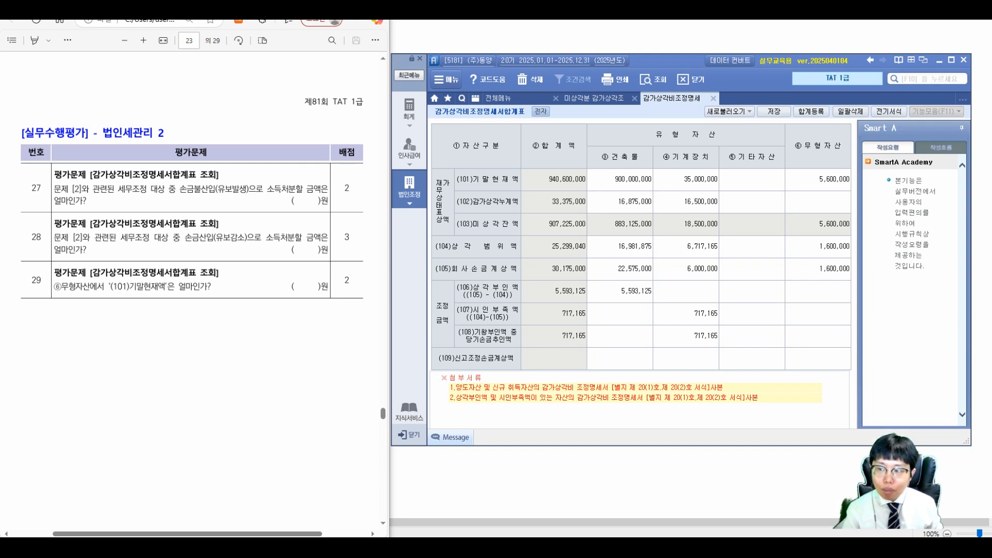
Step: Reopen 합계등록 and handwrite 5,593,125 as the 손금불산입(유보발생) answer to question 27
click(811, 111)
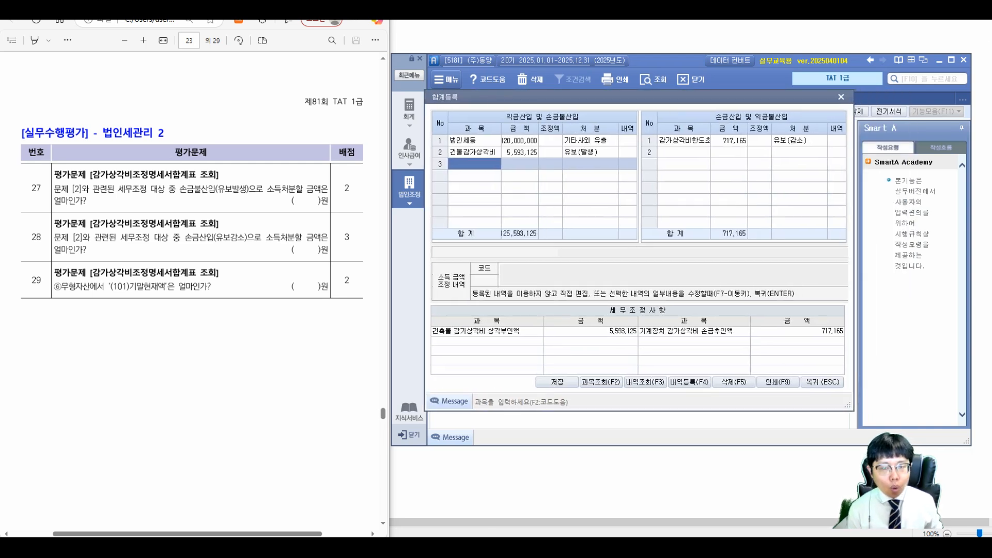
drag(192, 176, 188, 200)
mouse_move(188, 183)
mouse_down()
mouse_move(205, 182)
mouse_move(212, 199)
mouse_up()
click(208, 196)
mouse_move(214, 179)
mouse_down()
mouse_move(224, 178)
mouse_move(227, 210)
mouse_move(283, 202)
mouse_up()
click(252, 200)
mouse_move(290, 176)
mouse_down()
mouse_move(283, 208)
mouse_move(309, 176)
mouse_up()
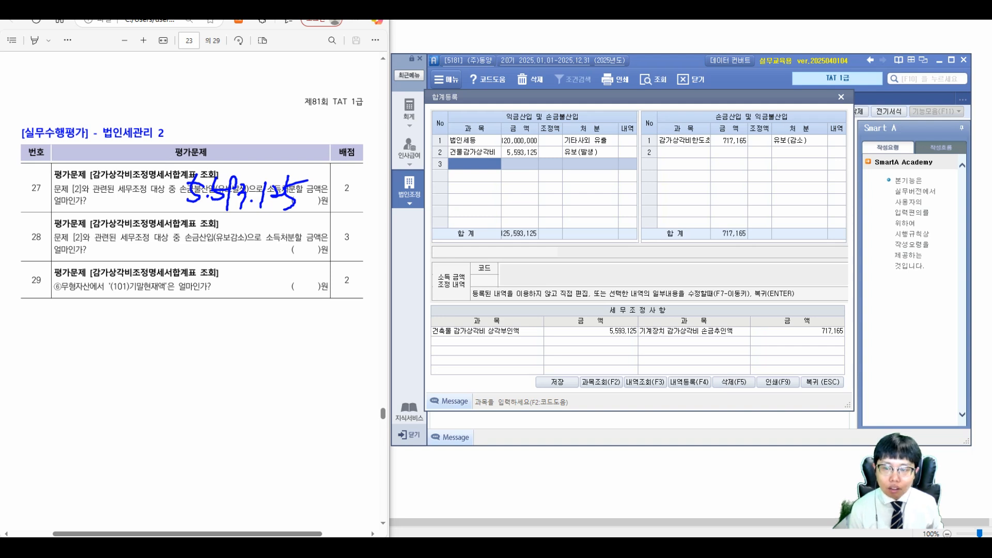
Step: Mark the 손금산입 유보(감소) entry, handwrite 717,165 as the answer to question 28 and close 합계등록
mouse_move(704, 132)
mouse_down()
mouse_move(683, 158)
mouse_move(785, 144)
mouse_up()
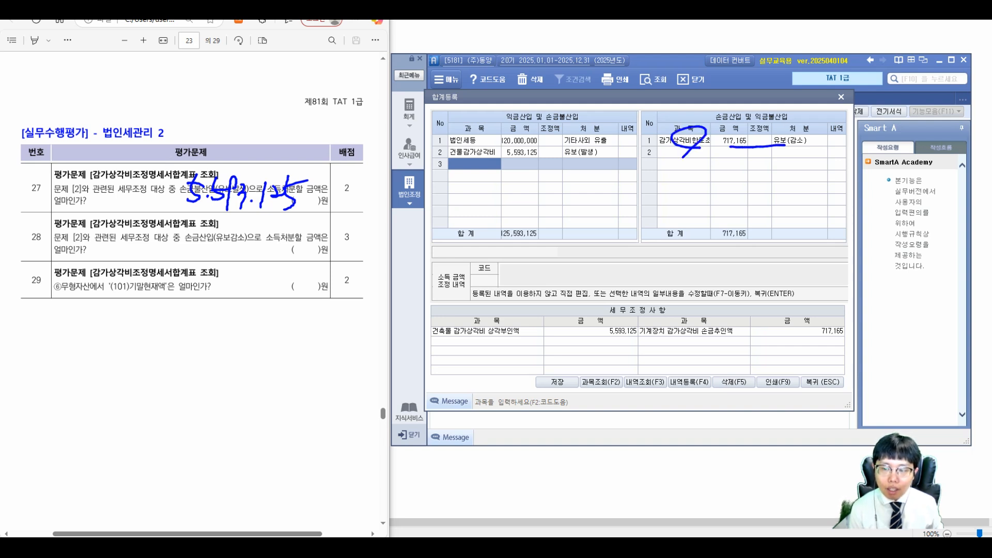
mouse_move(227, 235)
mouse_down()
mouse_move(244, 256)
mouse_move(314, 253)
mouse_move(303, 262)
mouse_up()
drag(312, 236, 327, 232)
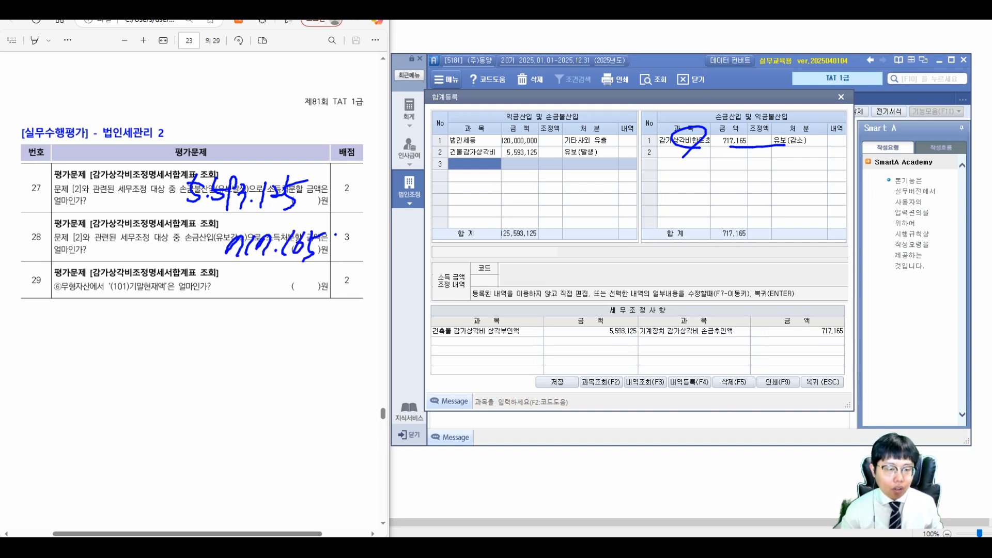
drag(692, 141, 757, 146)
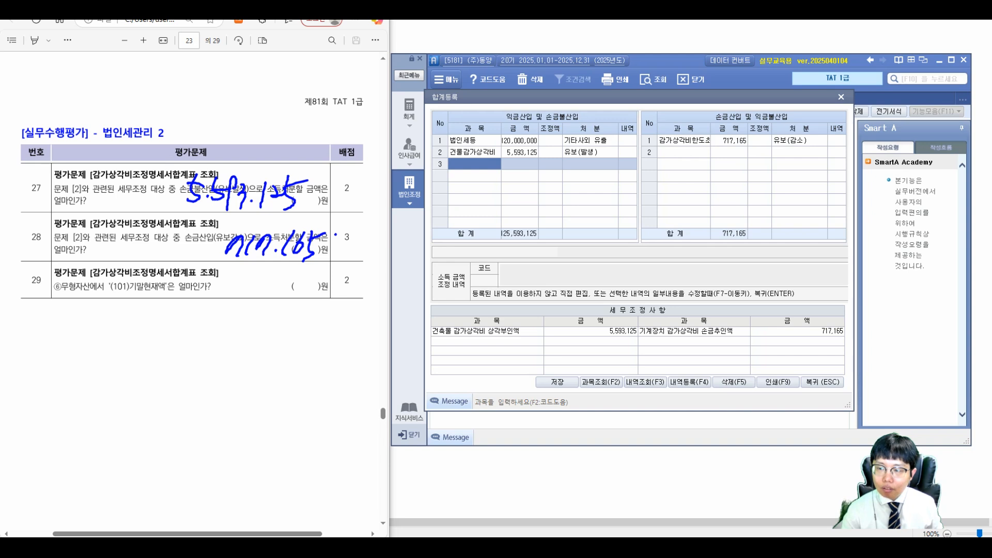
key(Escape)
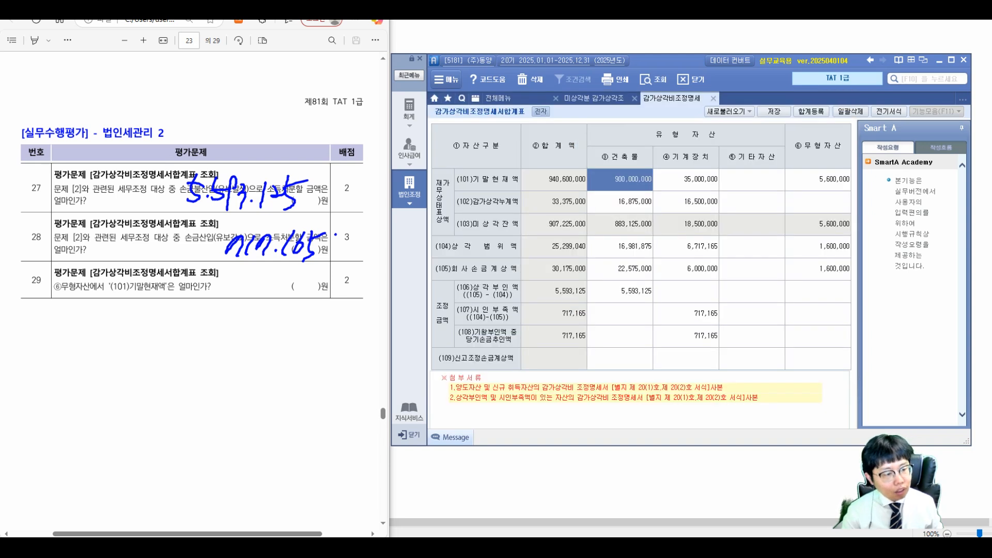
Step: Highlight the form name in question 29 and box the (101)기말현재액 label and its ⑥무형자산 amount in 감가상각비조정명세서합계표
drag(91, 273, 211, 272)
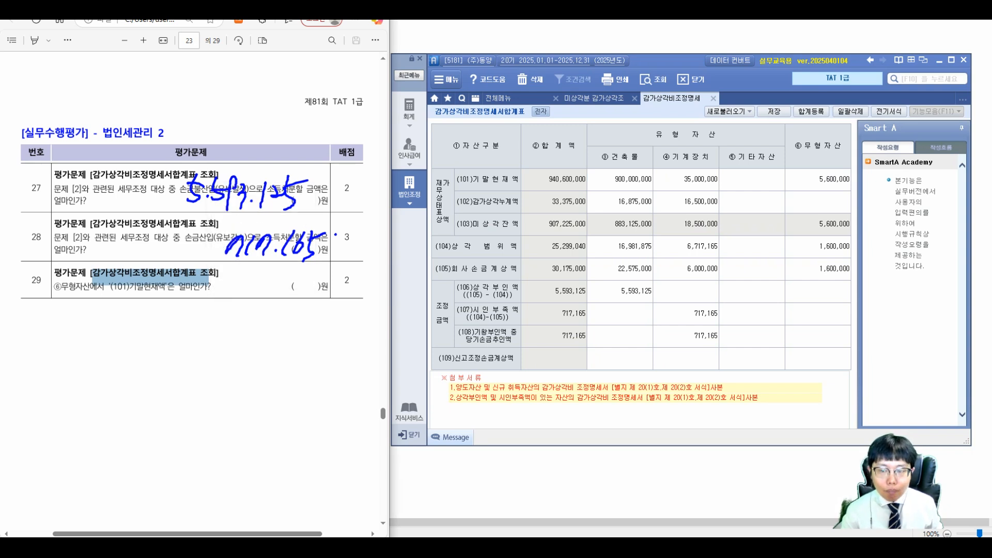
click(818, 180)
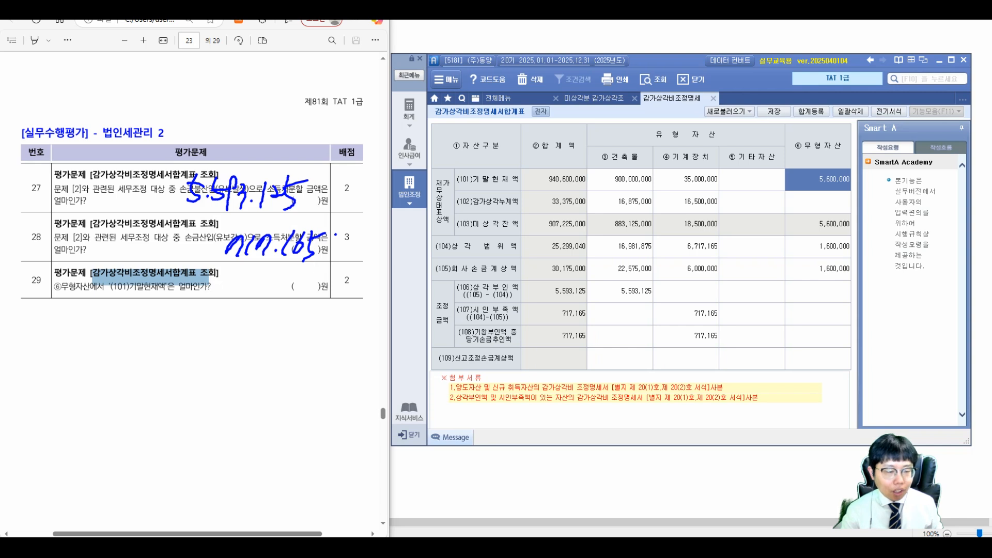
drag(448, 168, 523, 191)
drag(782, 168, 854, 190)
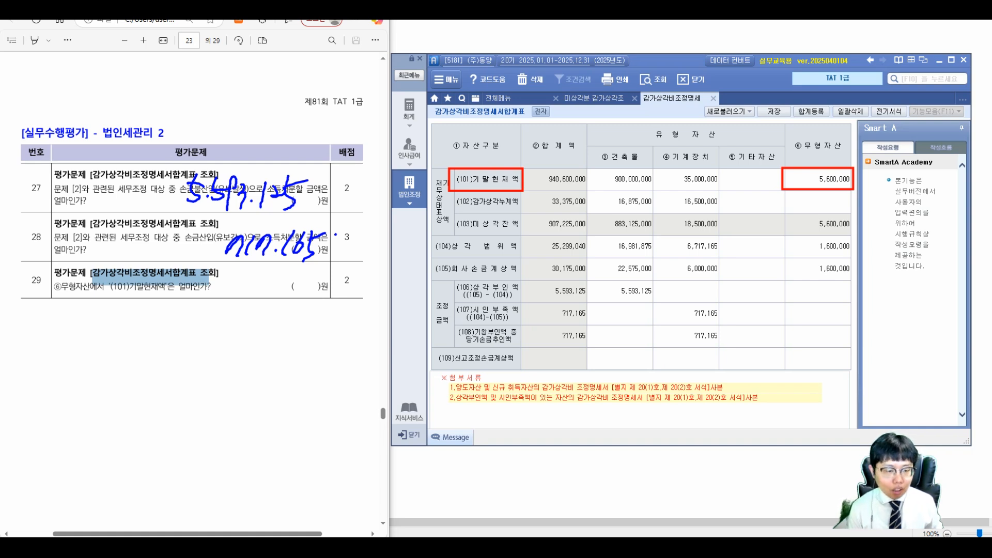
Step: Handwrite 5,600,000 as the answer to question 29 on the ⑥무형자산 (101)기말현재액
drag(242, 274, 235, 301)
drag(237, 284, 263, 293)
click(250, 294)
drag(278, 283, 291, 284)
mouse_move(308, 282)
mouse_down()
mouse_move(301, 296)
mouse_move(330, 285)
mouse_up()
click(335, 292)
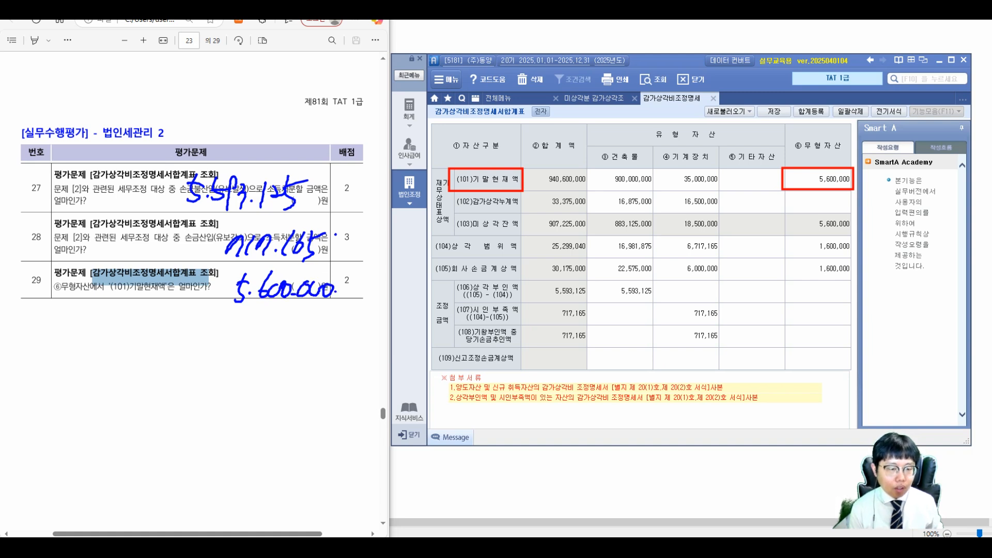